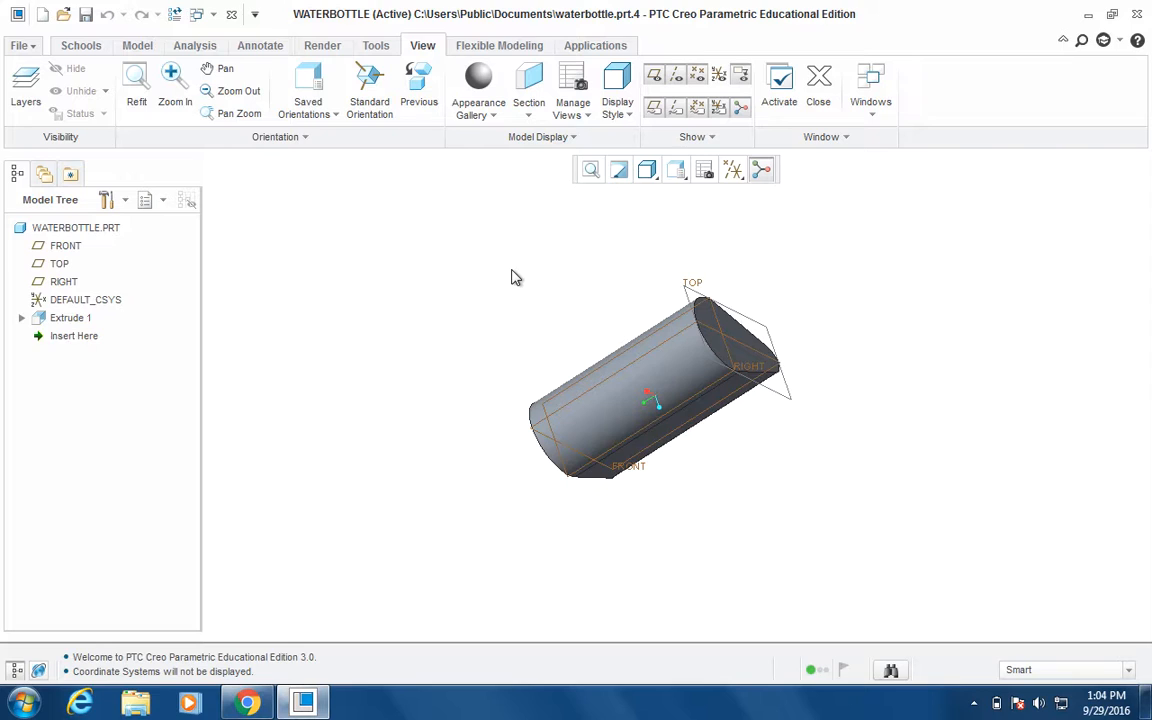
Step: Examine the extruded bottle body from several angles and highlight it
{"action": "middle_click_drag", "start_coordinate": [540, 275], "coordinate": [607, 483]}
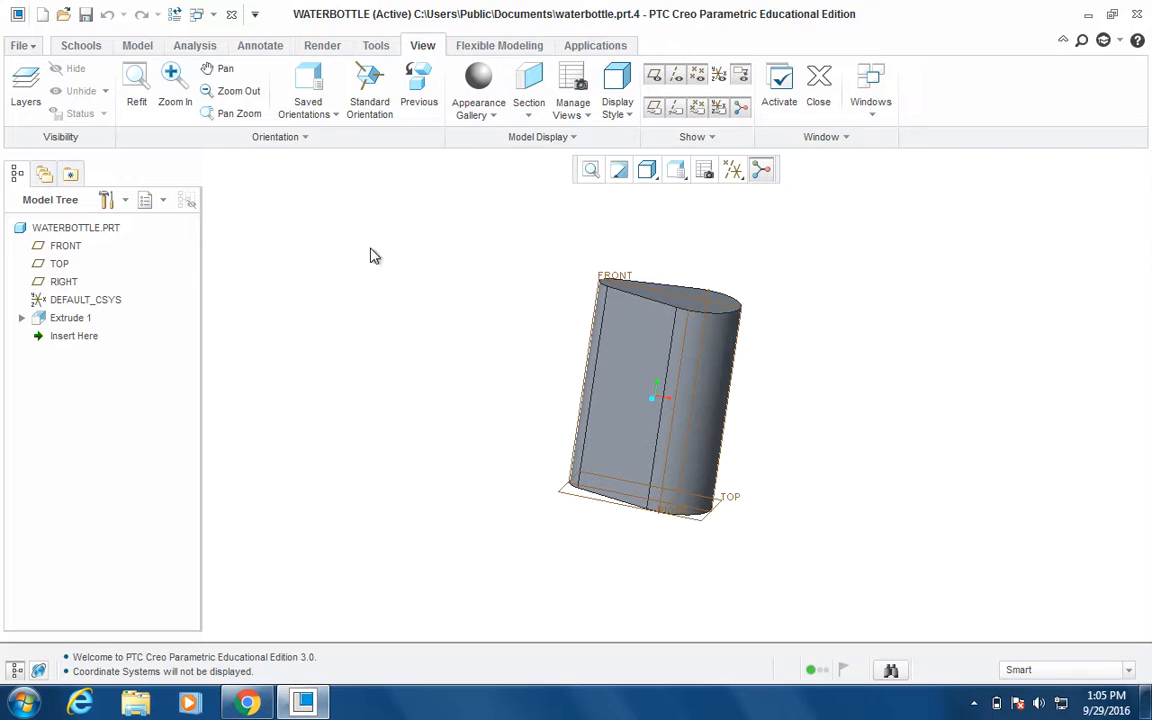
{"action": "scroll", "coordinate": [418, 342], "scroll_direction": "down", "scroll_amount": 1}
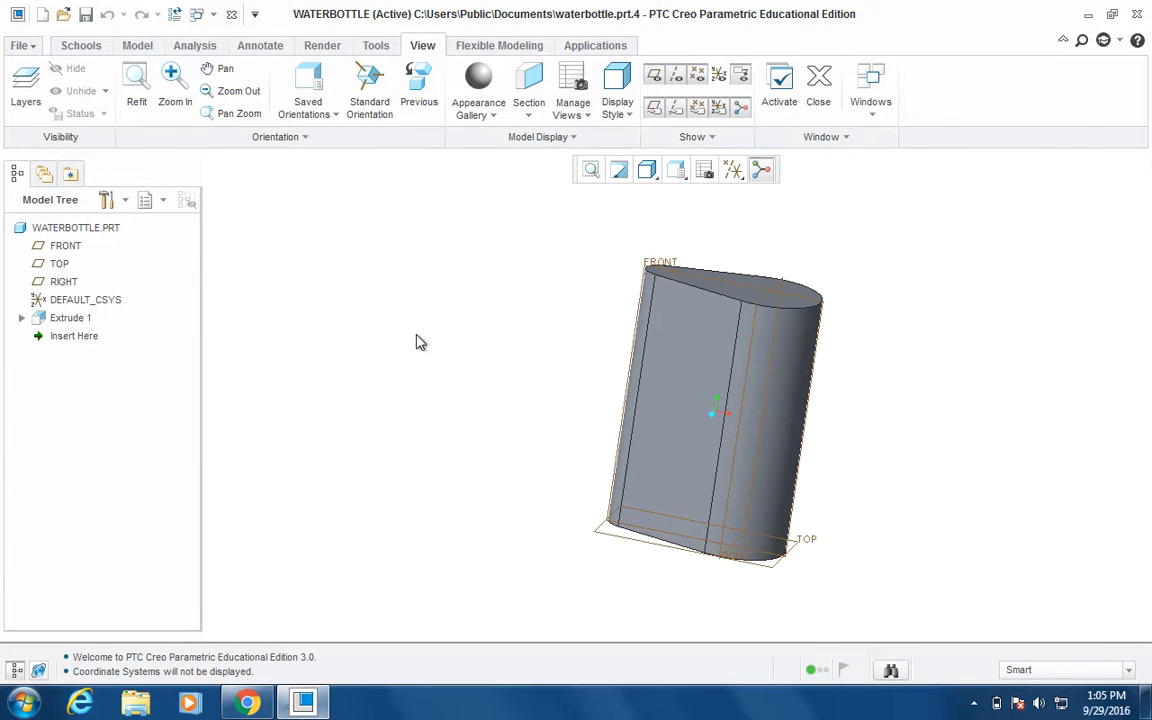
{"action": "mouse_move", "coordinate": [540, 406]}
{"action": "middle_mouse_down"}
{"action": "mouse_move", "coordinate": [581, 404]}
{"action": "mouse_move", "coordinate": [542, 386]}
{"action": "mouse_move", "coordinate": [537, 396]}
{"action": "mouse_move", "coordinate": [561, 395]}
{"action": "mouse_move", "coordinate": [558, 404]}
{"action": "middle_mouse_up"}
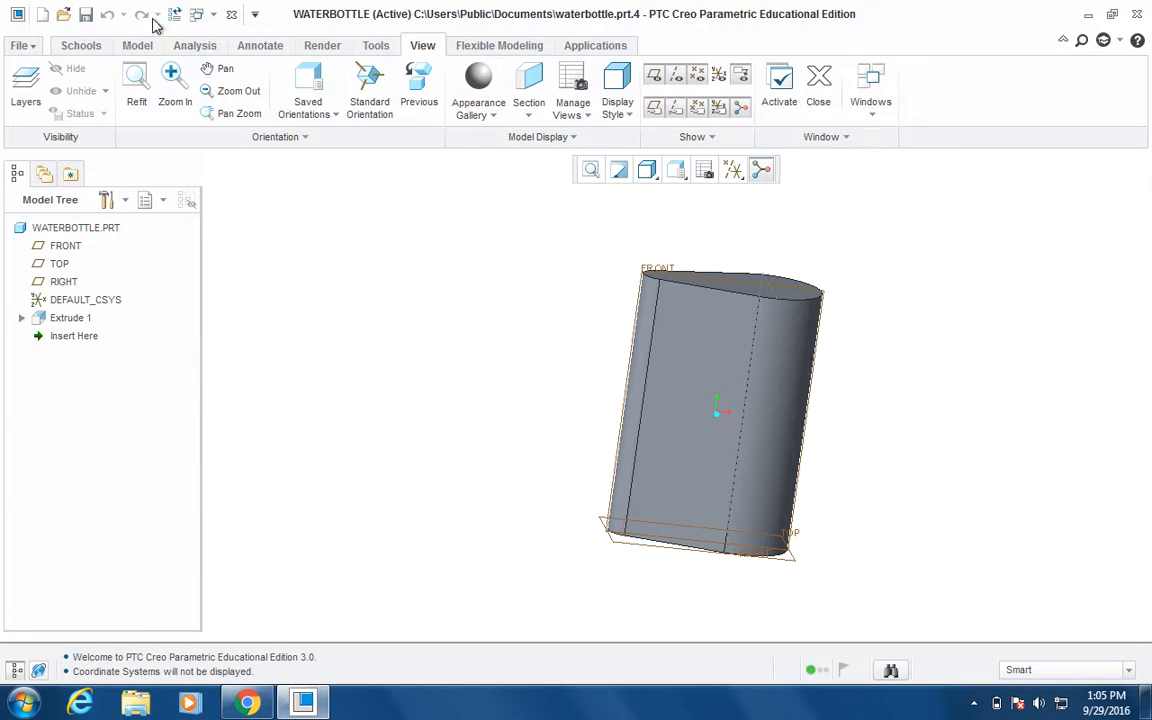
{"action": "left_click", "coordinate": [81, 46]}
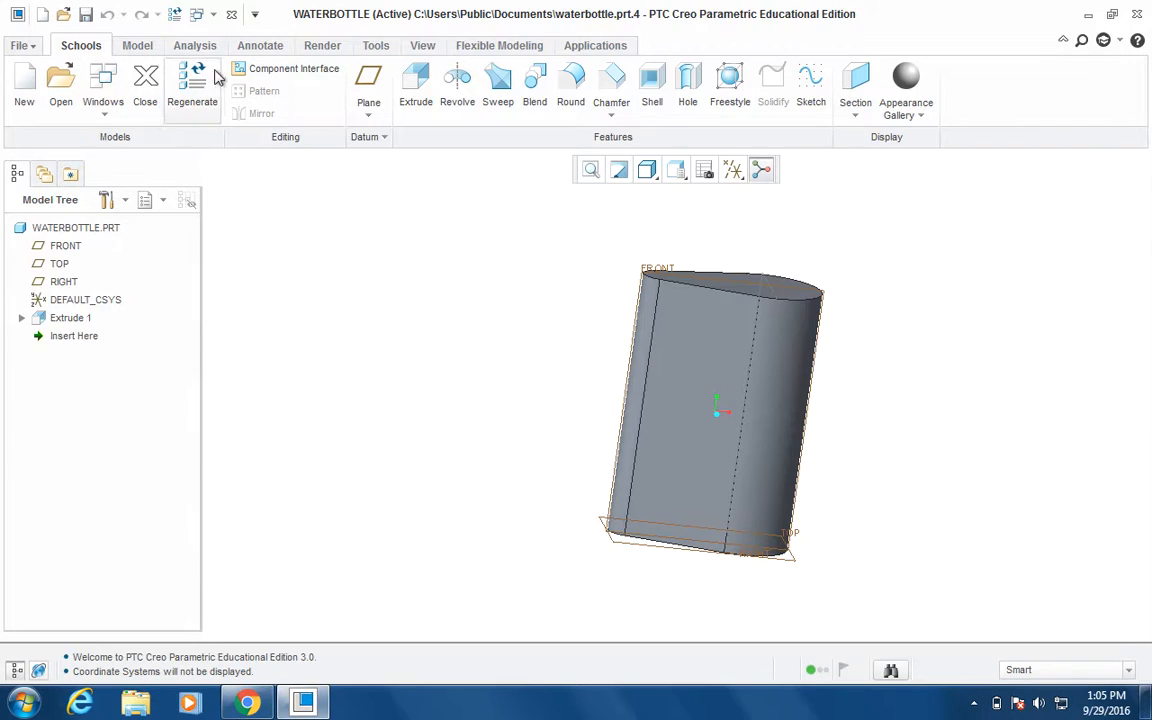
{"action": "left_click", "coordinate": [697, 389]}
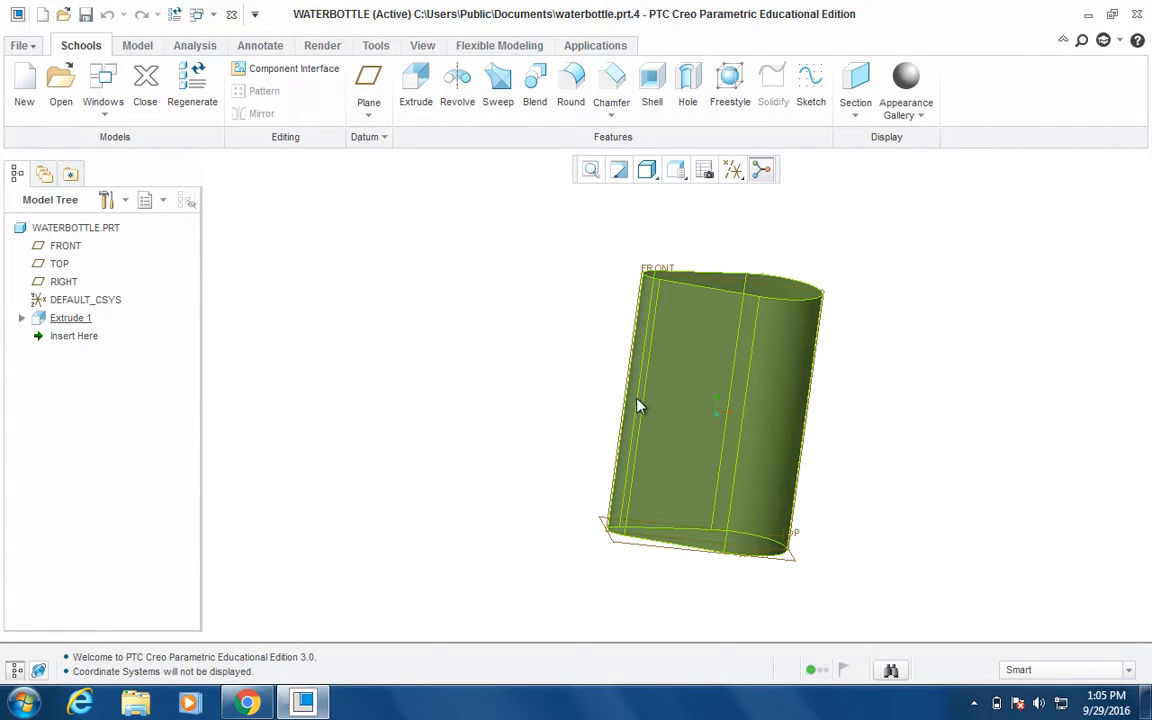
{"action": "left_click", "coordinate": [577, 339]}
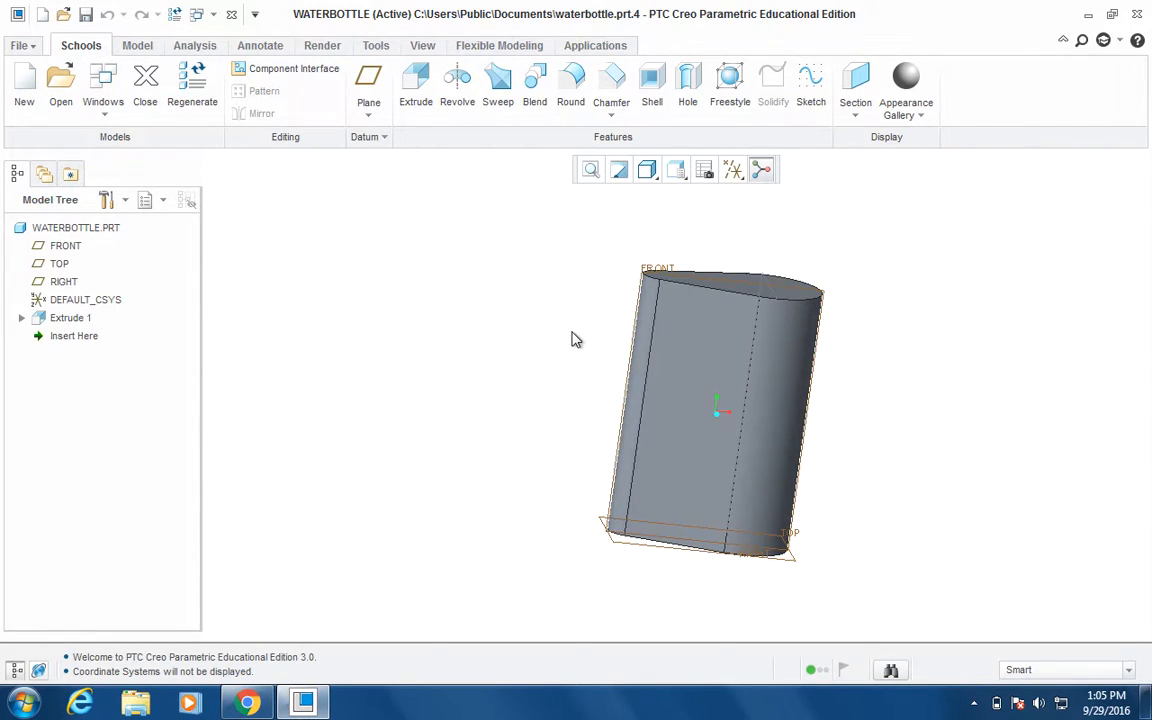
{"action": "left_click", "coordinate": [689, 442]}
{"action": "left_click", "coordinate": [514, 324]}
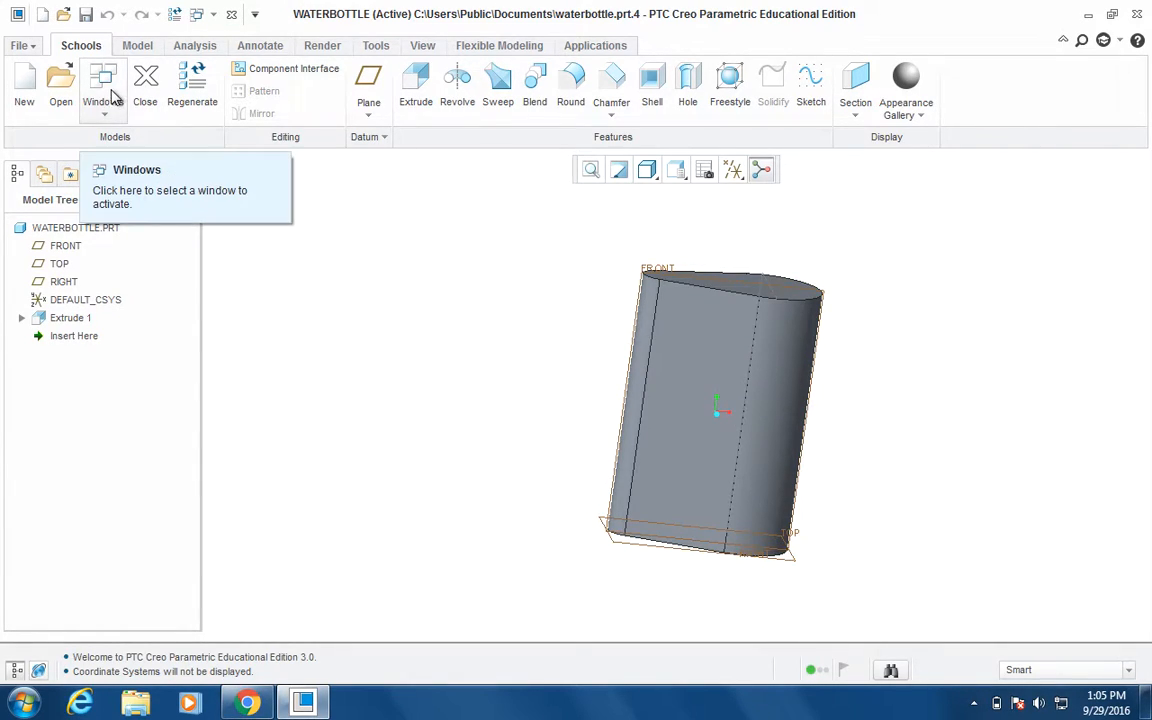
Step: Start a Revolve with an internal sketch on the FRONT plane, using TOP as the reference oriented to Top
{"action": "left_click", "coordinate": [459, 87]}
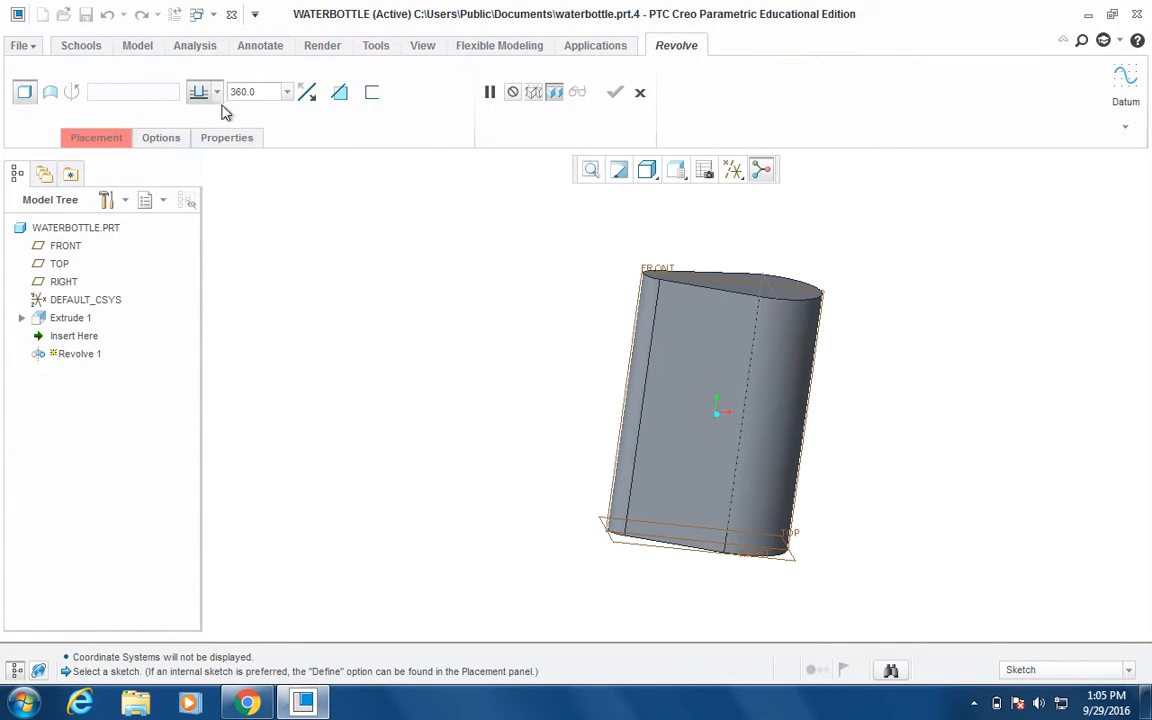
{"action": "left_click", "coordinate": [98, 140]}
{"action": "left_click", "coordinate": [188, 198]}
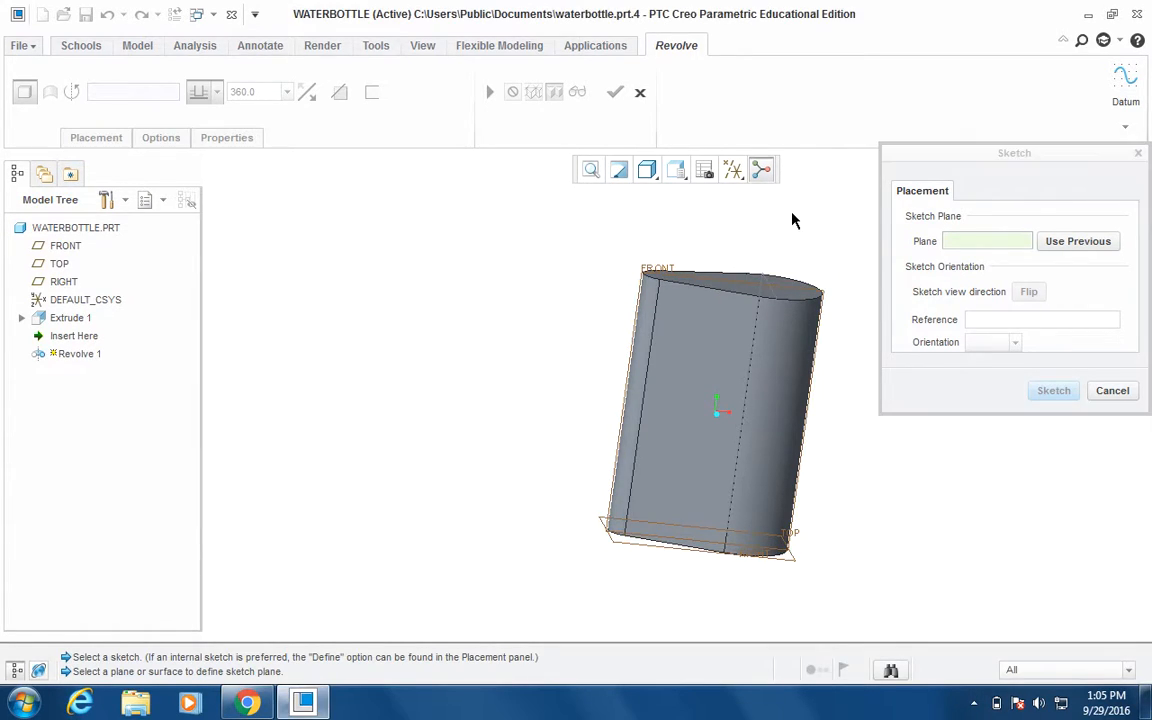
{"action": "middle_click_drag", "start_coordinate": [792, 221], "coordinate": [778, 225]}
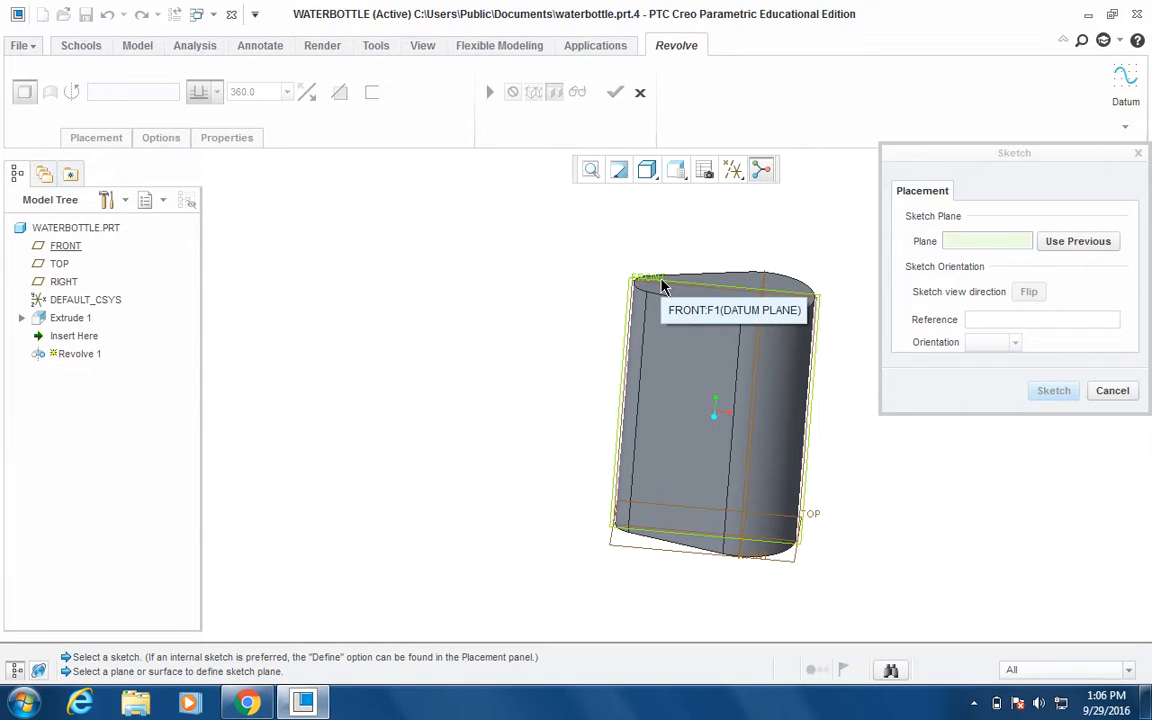
{"action": "middle_click_drag", "start_coordinate": [566, 274], "coordinate": [627, 270]}
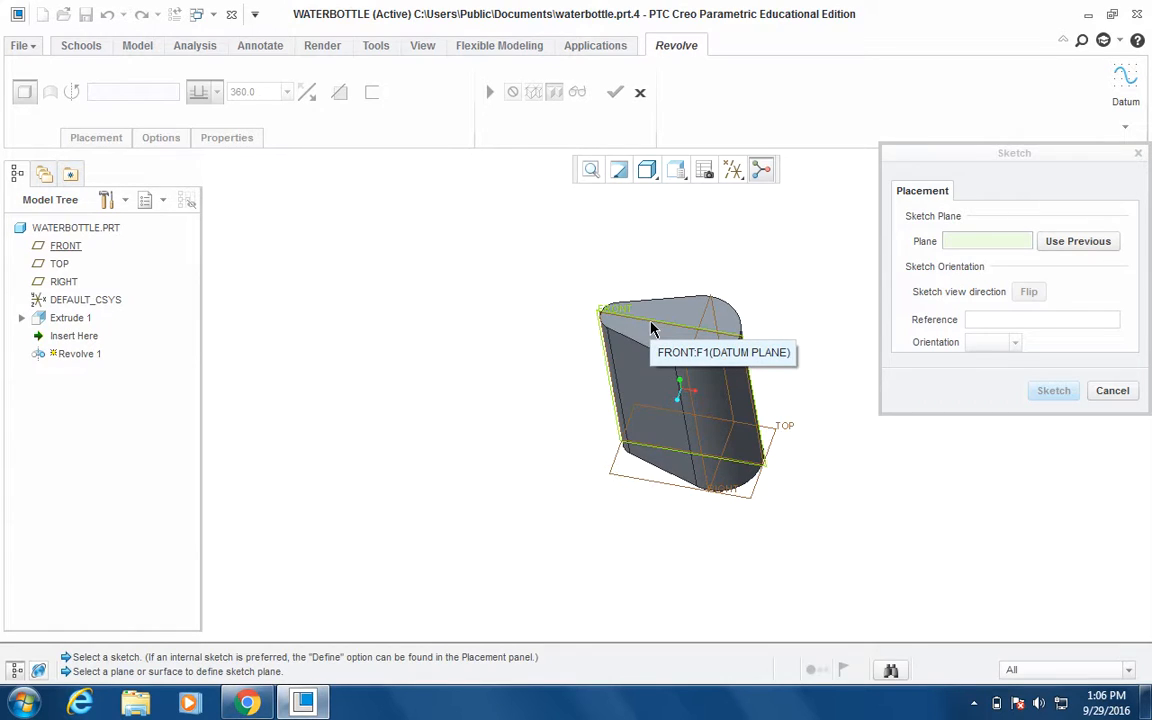
{"action": "middle_click_drag", "start_coordinate": [651, 328], "coordinate": [550, 309]}
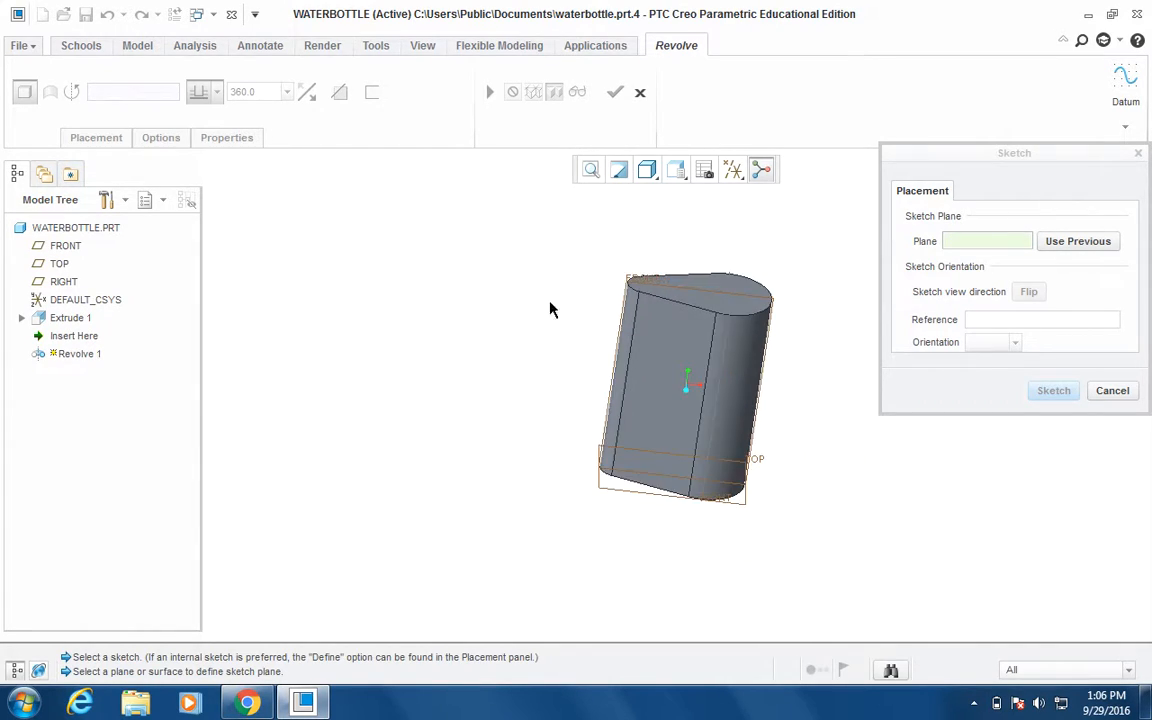
{"action": "left_click", "coordinate": [675, 291]}
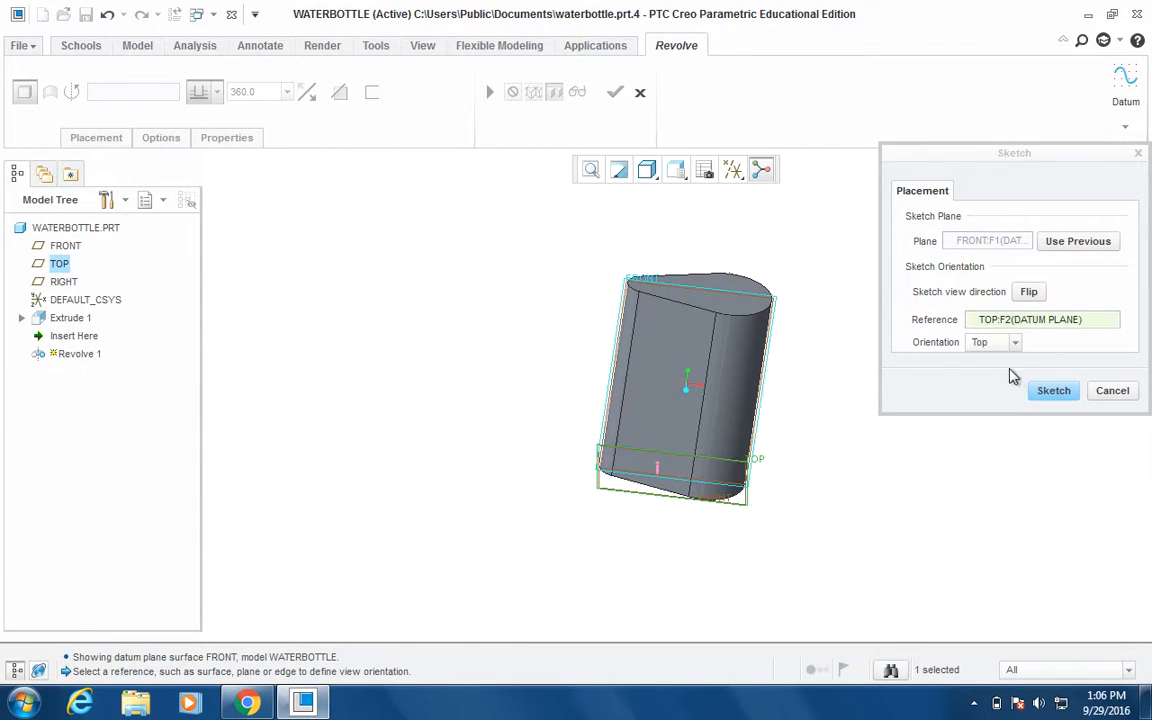
{"action": "left_click", "coordinate": [1053, 391]}
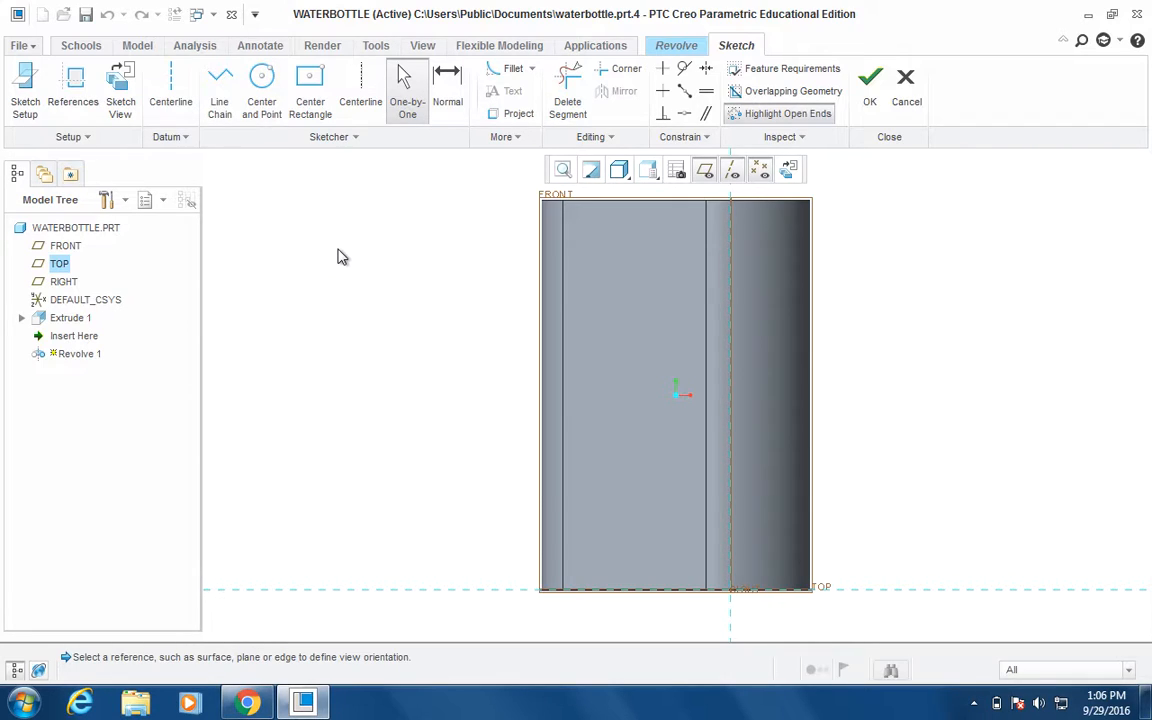
Step: Sketch two equal, vertically aligned circles about 31.5 in diameter, centred about 42.8 from the vertical reference on the bottle's flat face
{"action": "left_click", "coordinate": [263, 88]}
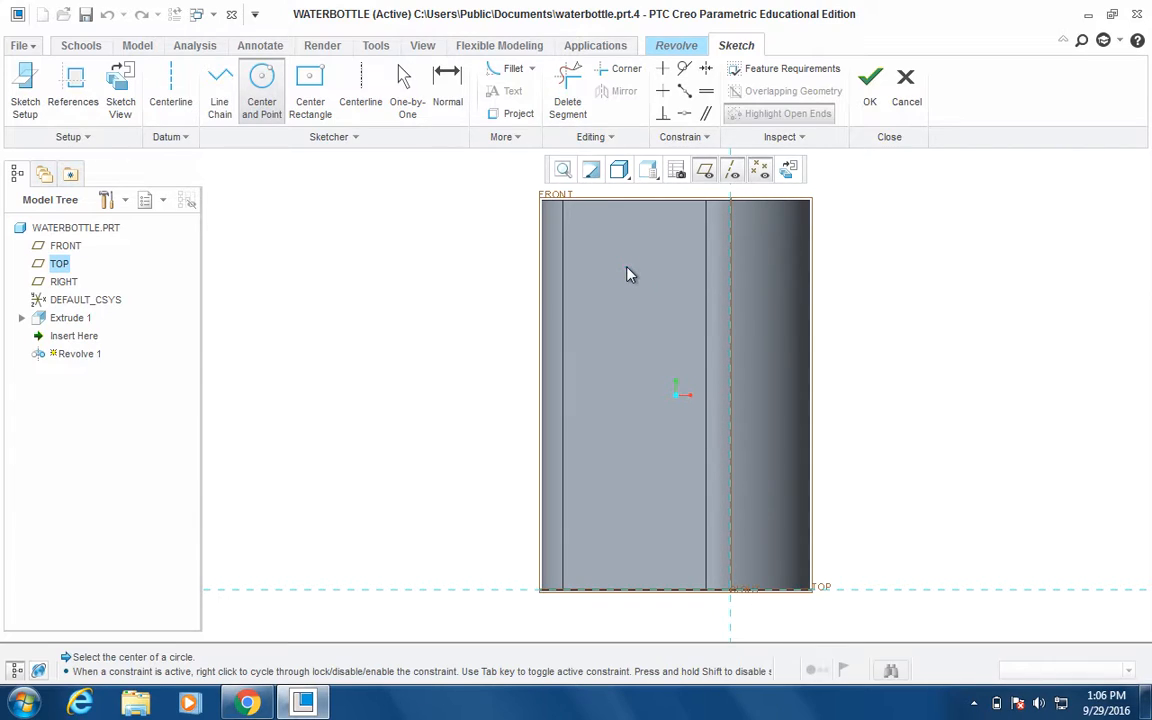
{"action": "left_click", "coordinate": [628, 274]}
{"action": "left_click", "coordinate": [668, 268]}
{"action": "left_click", "coordinate": [630, 441]}
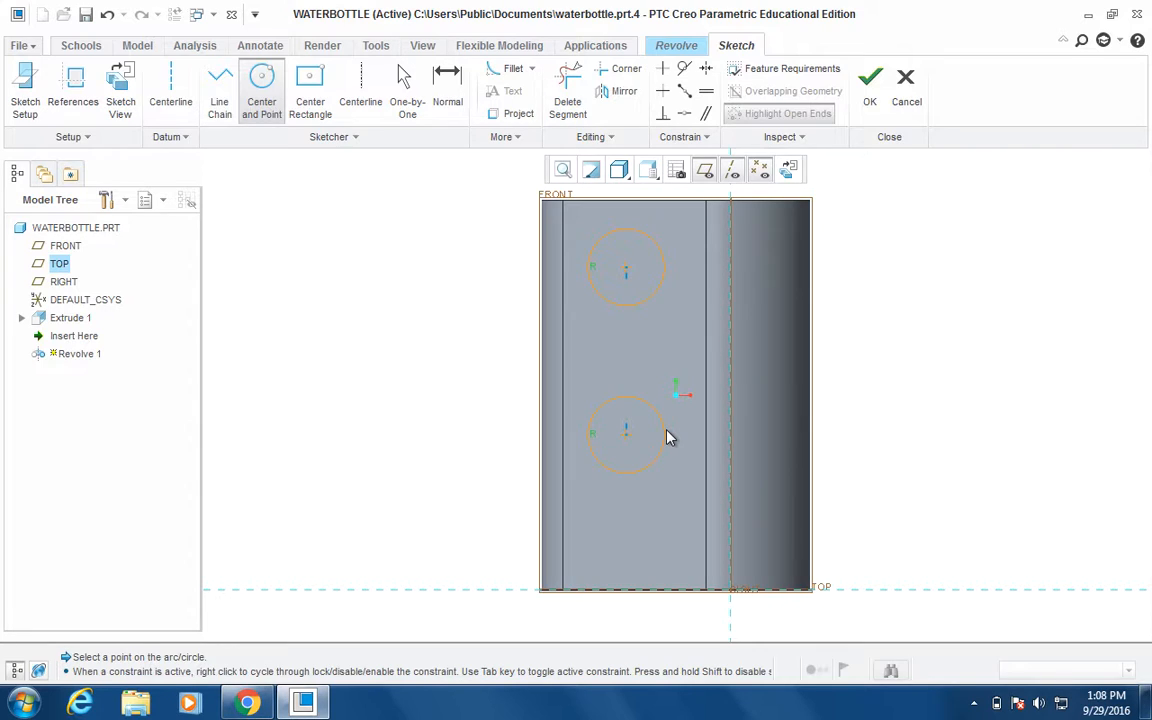
{"action": "left_click", "coordinate": [668, 436]}
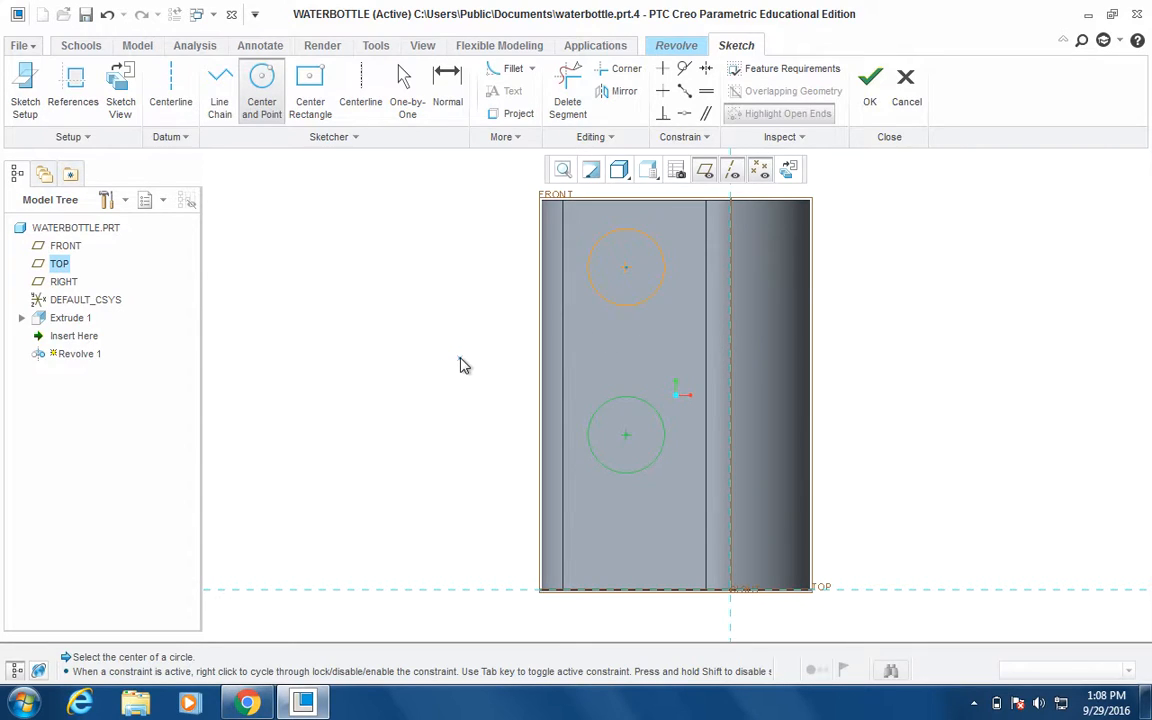
{"action": "scroll", "coordinate": [460, 365], "scroll_direction": "down", "scroll_amount": 1}
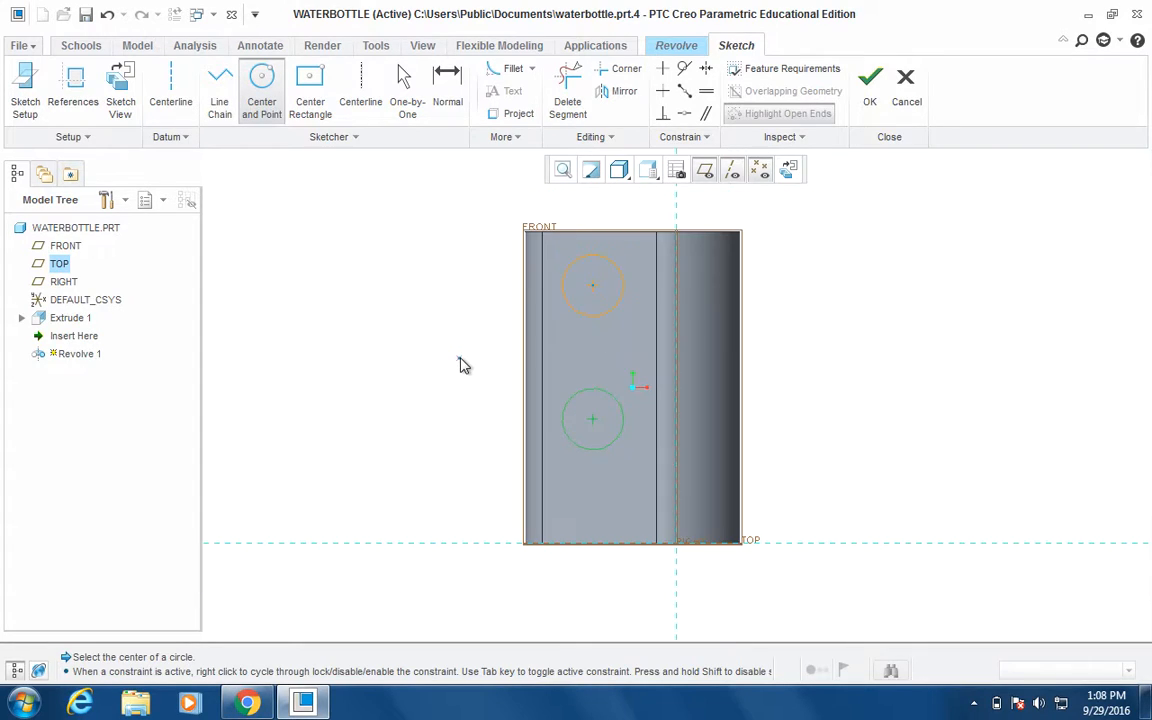
{"action": "middle_click", "coordinate": [438, 310]}
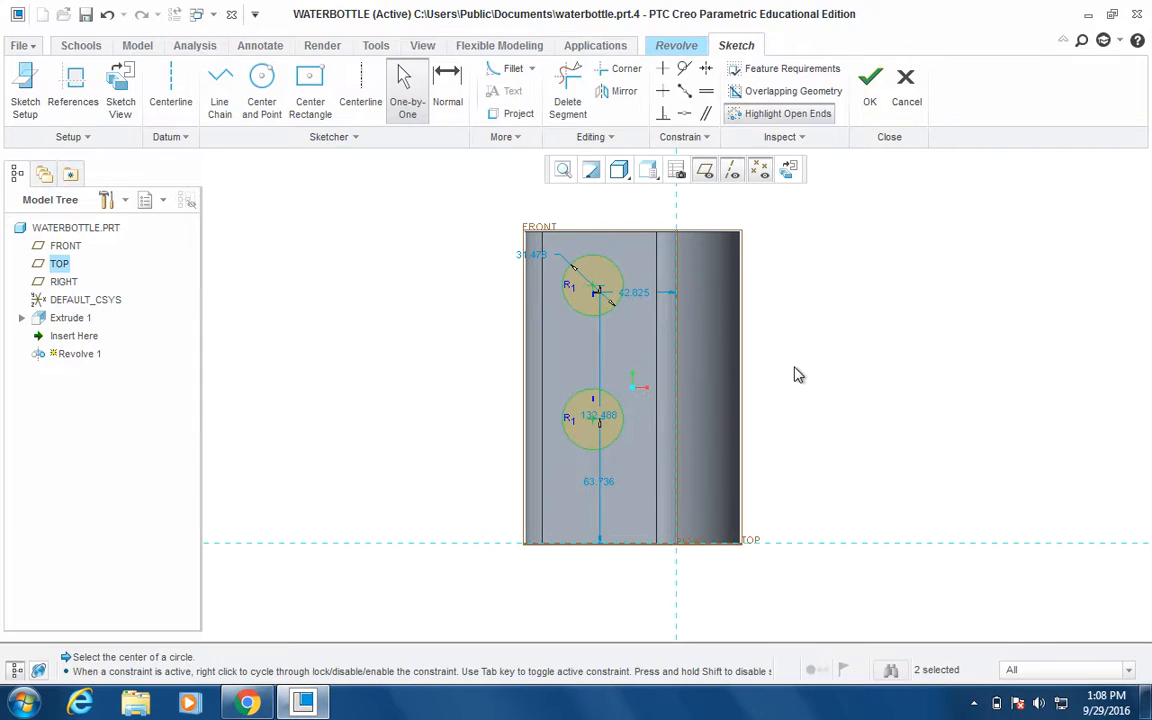
Step: Try diameters of 32 and 10 on the two equal circles
{"action": "scroll", "coordinate": [797, 375], "scroll_direction": "up", "scroll_amount": 2}
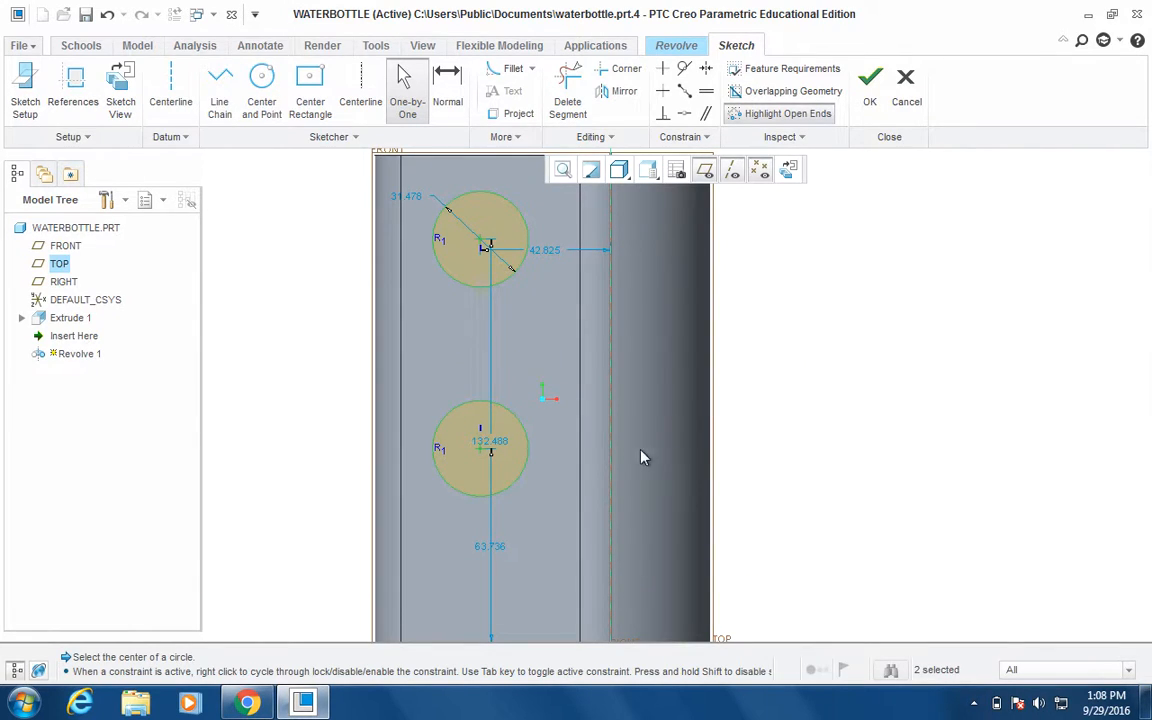
{"action": "middle_click_drag", "start_coordinate": [626, 465], "coordinate": [676, 467], "text": "shift"}
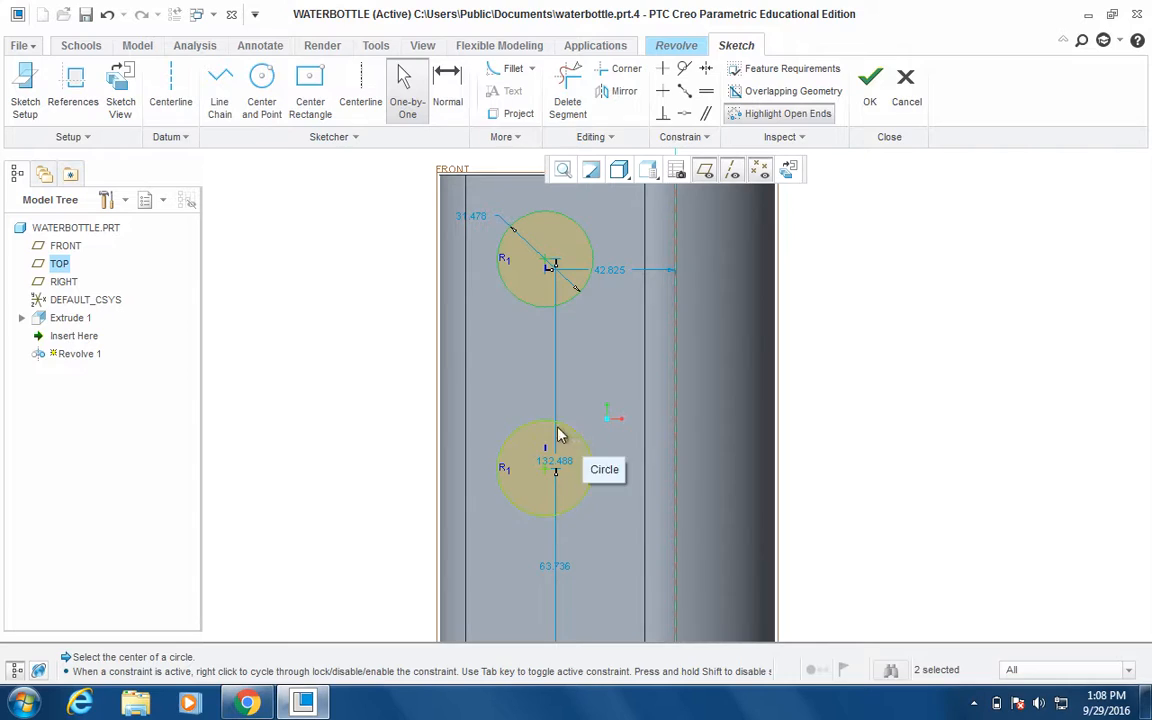
{"action": "left_click", "coordinate": [507, 476]}
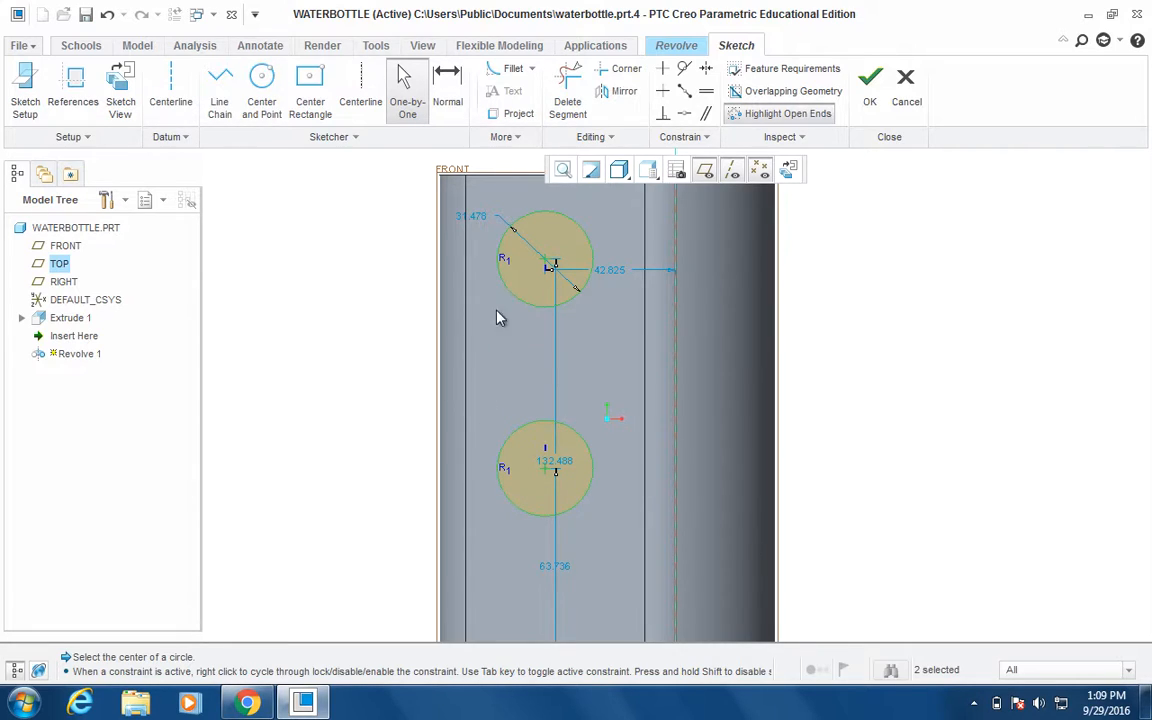
{"action": "double_click", "coordinate": [476, 224]}
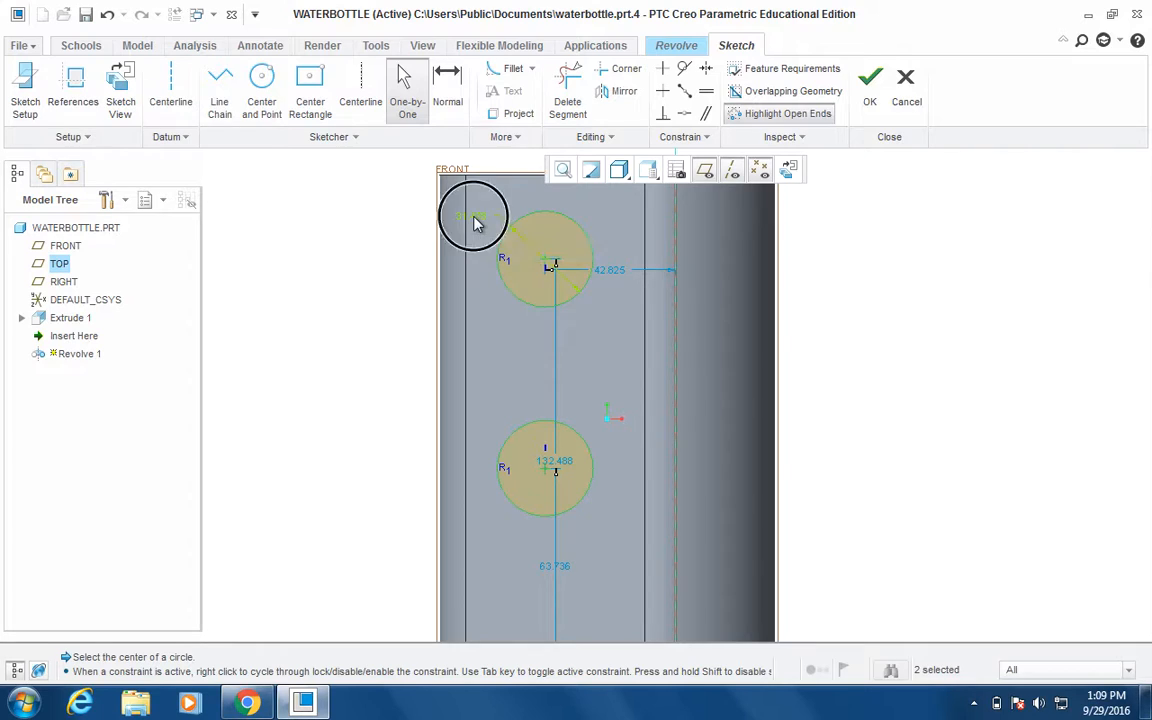
{"action": "type", "text": "32"}
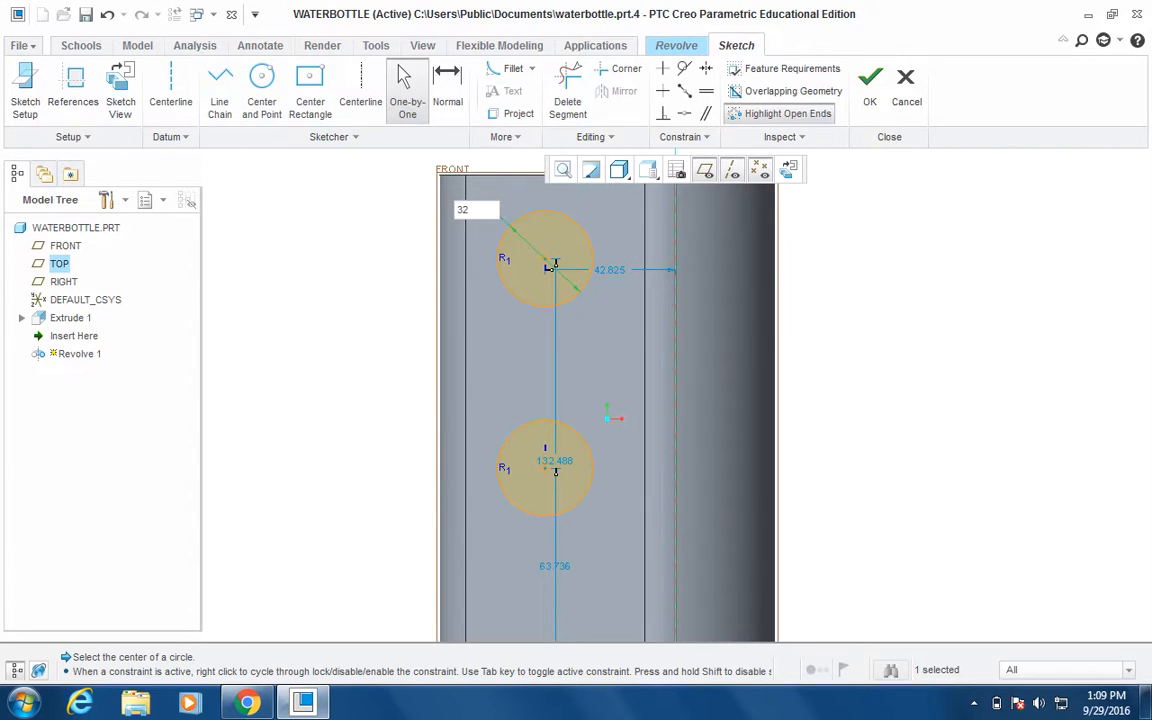
{"action": "key", "text": "Return"}
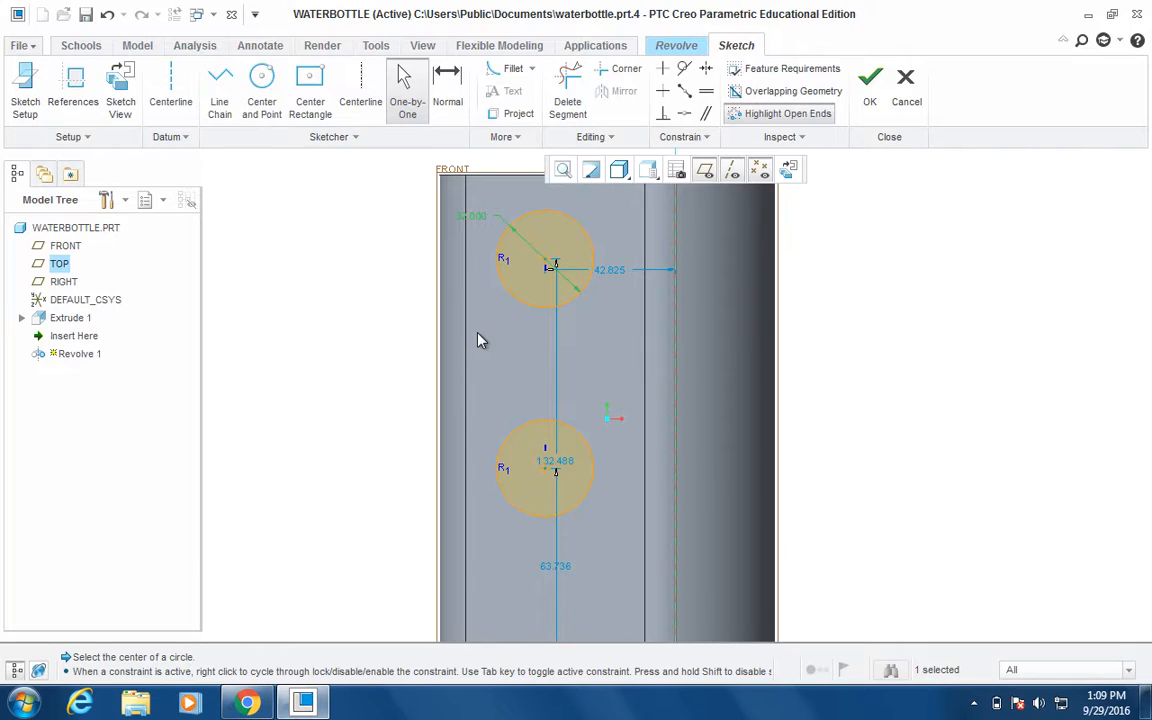
{"action": "double_click", "coordinate": [473, 217]}
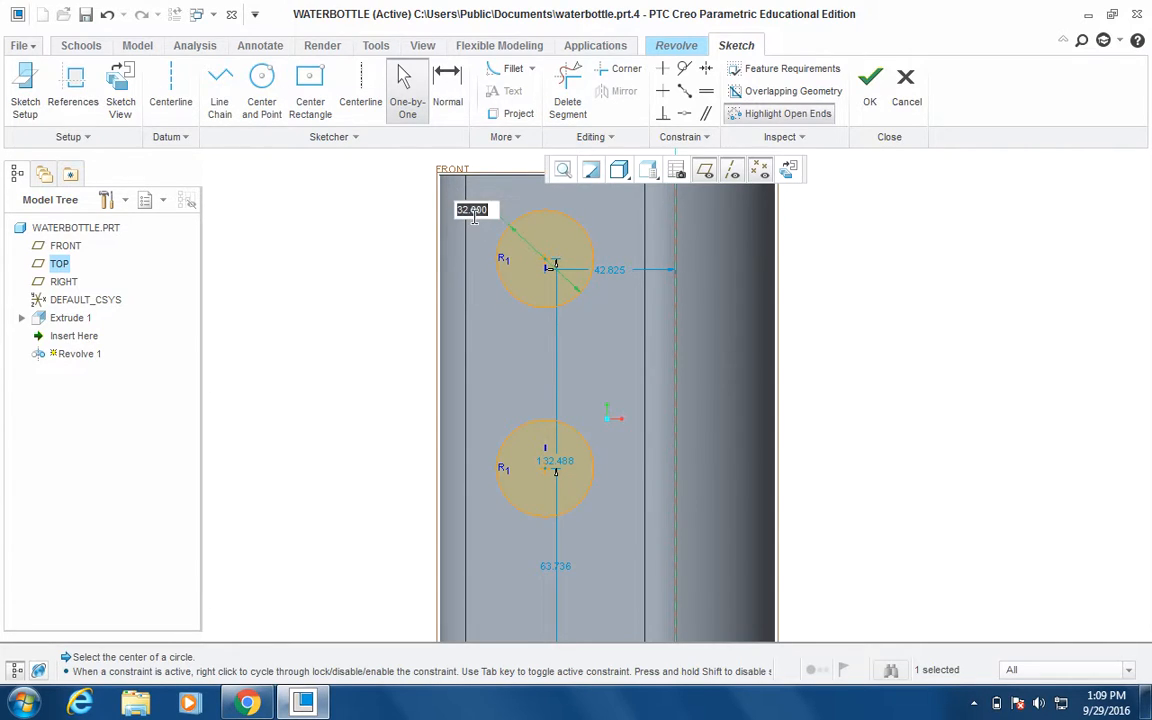
{"action": "type", "text": "10"}
{"action": "key", "text": "Return"}
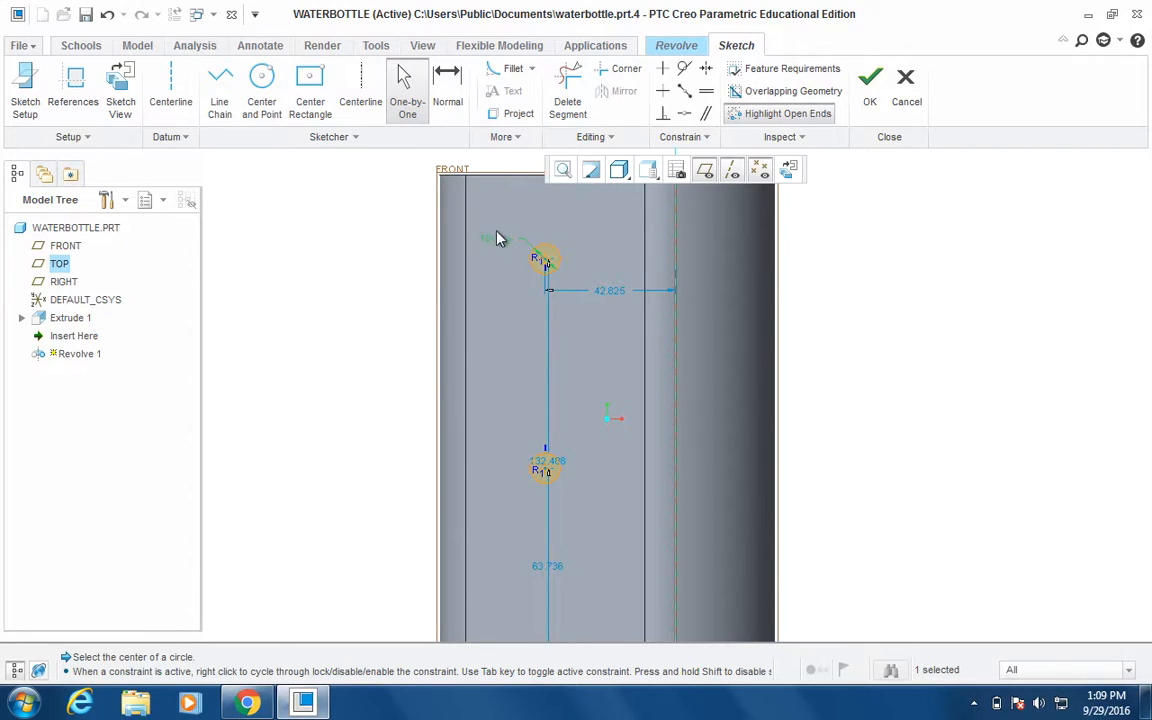
Step: Set the equal circles' diameter to 30 and check the handle sketch in Sports_bottle.pdf in Chrome, returning to Creo
{"action": "double_click", "coordinate": [503, 244]}
{"action": "type", "text": "32"}
{"action": "key", "text": "BackSpace"}
{"action": "type", "text": "0"}
{"action": "key", "text": "Return"}
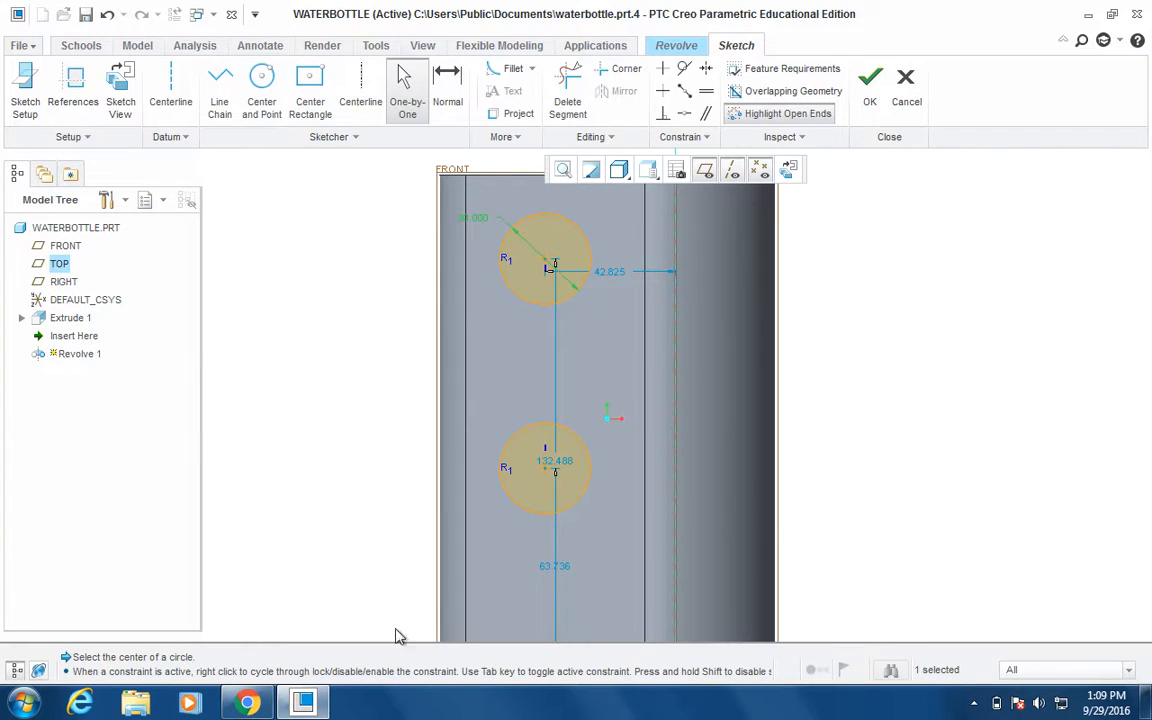
{"action": "left_click", "coordinate": [247, 703]}
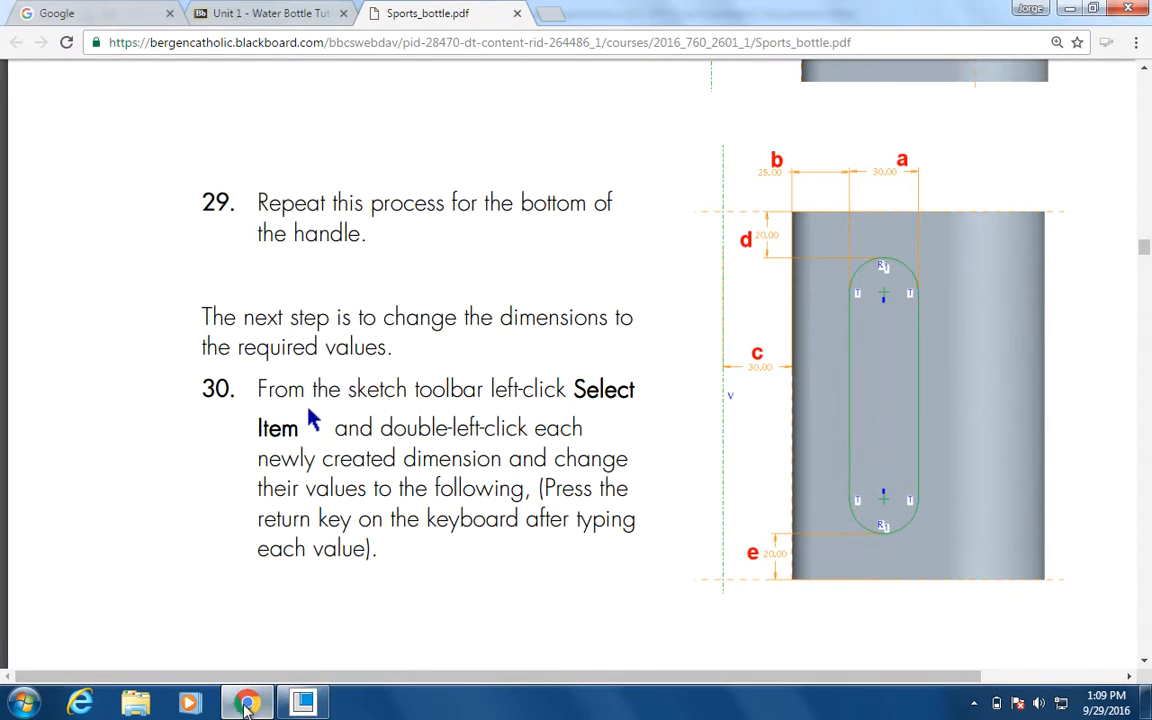
{"action": "left_click", "coordinate": [303, 704]}
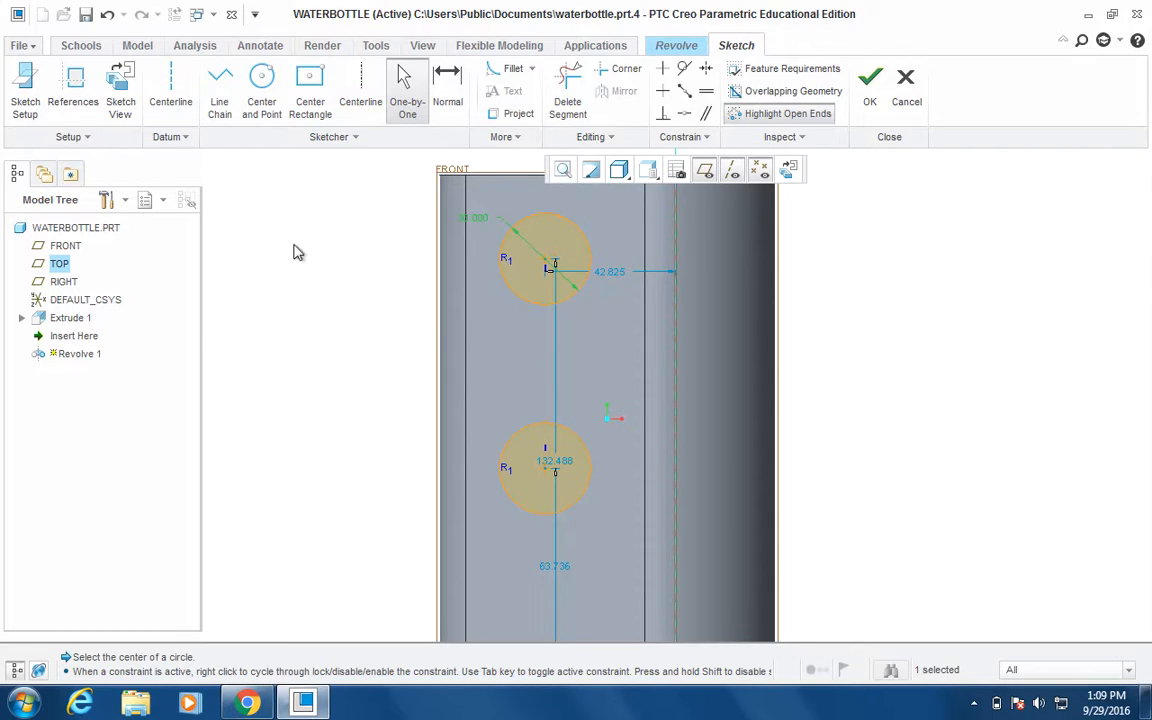
Step: Connect the two circles with a vertical tangent line on each side to outline the handle slot
{"action": "left_click", "coordinate": [220, 100]}
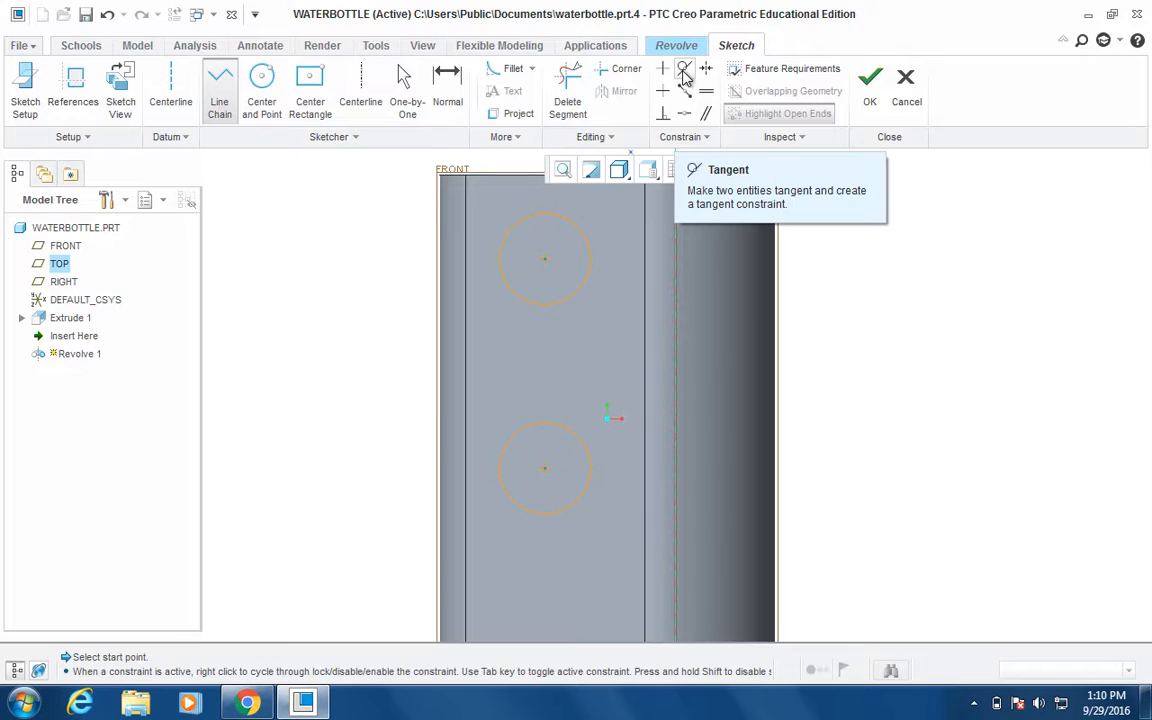
{"action": "left_click", "coordinate": [499, 259]}
{"action": "left_click", "coordinate": [491, 470]}
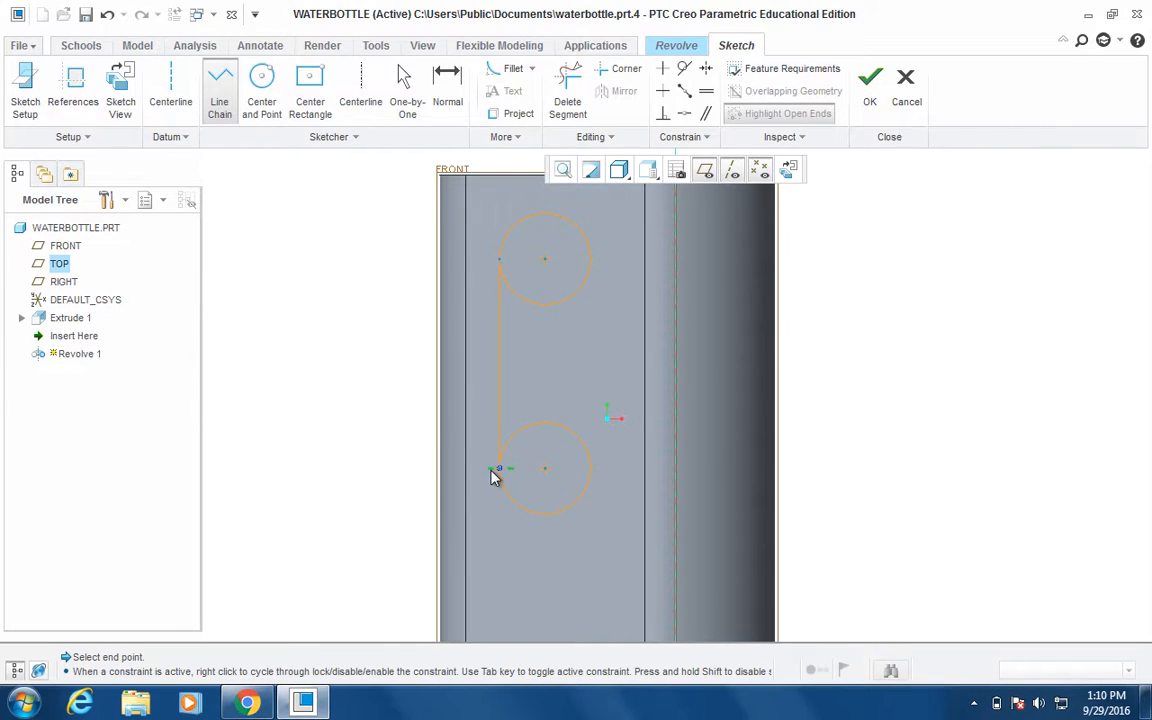
{"action": "middle_click", "coordinate": [575, 365]}
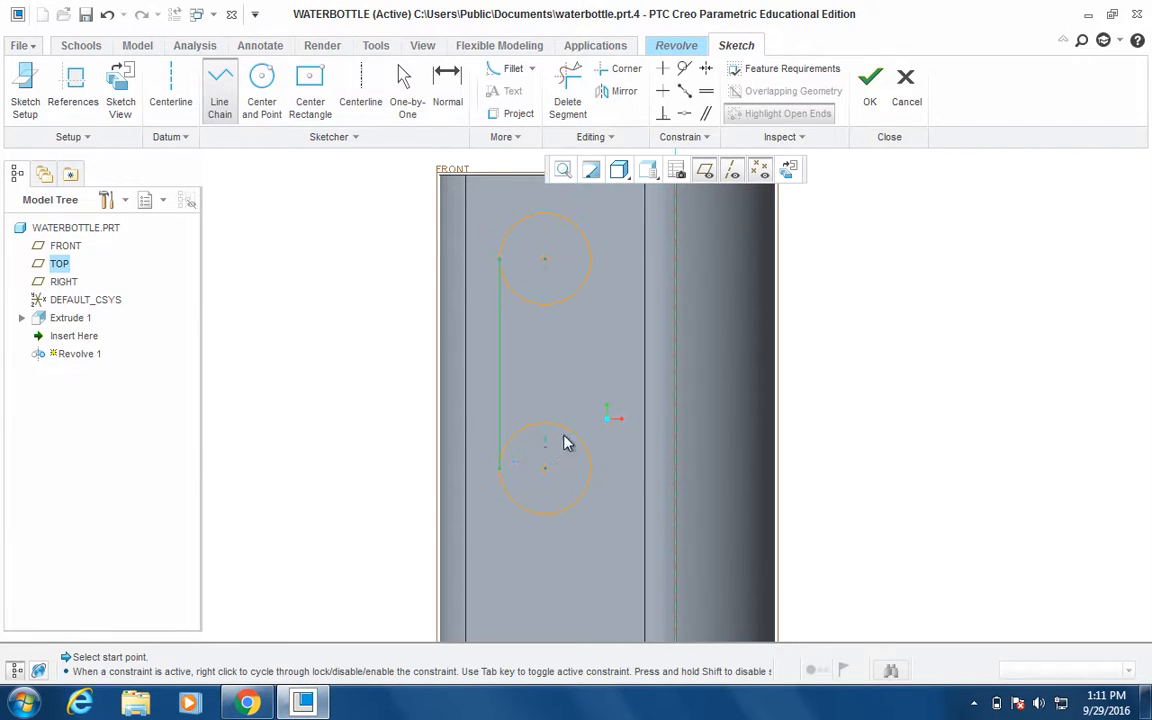
{"action": "left_click", "coordinate": [591, 260]}
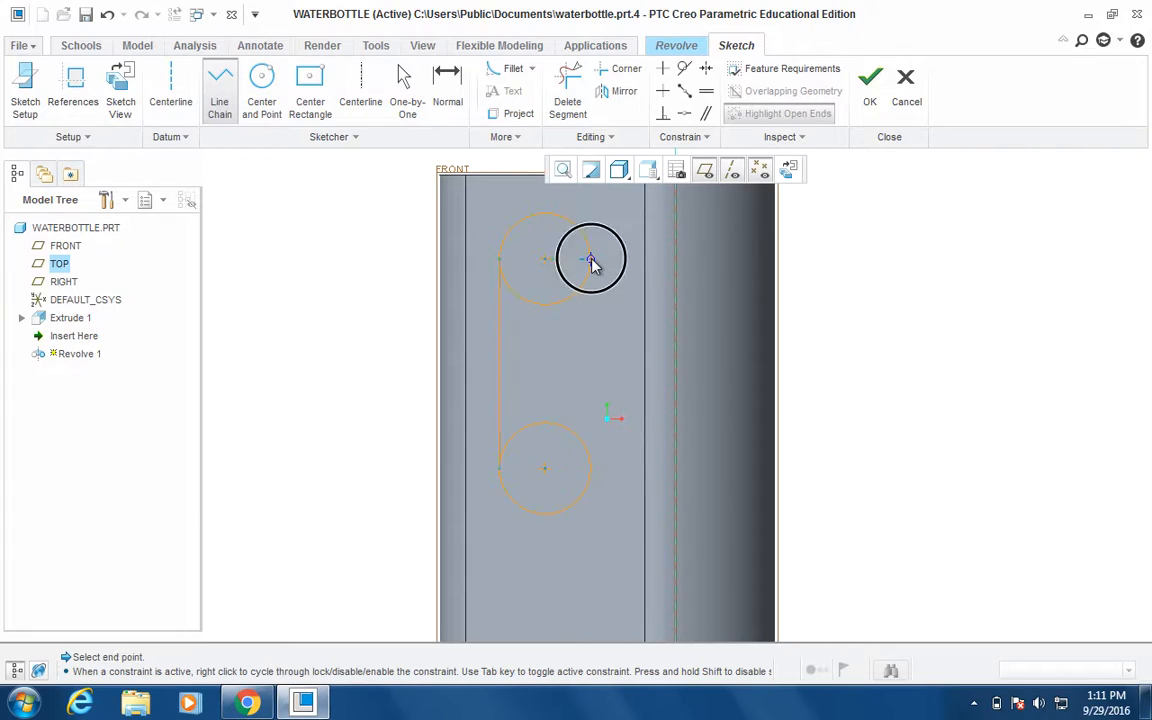
{"action": "left_click", "coordinate": [591, 470]}
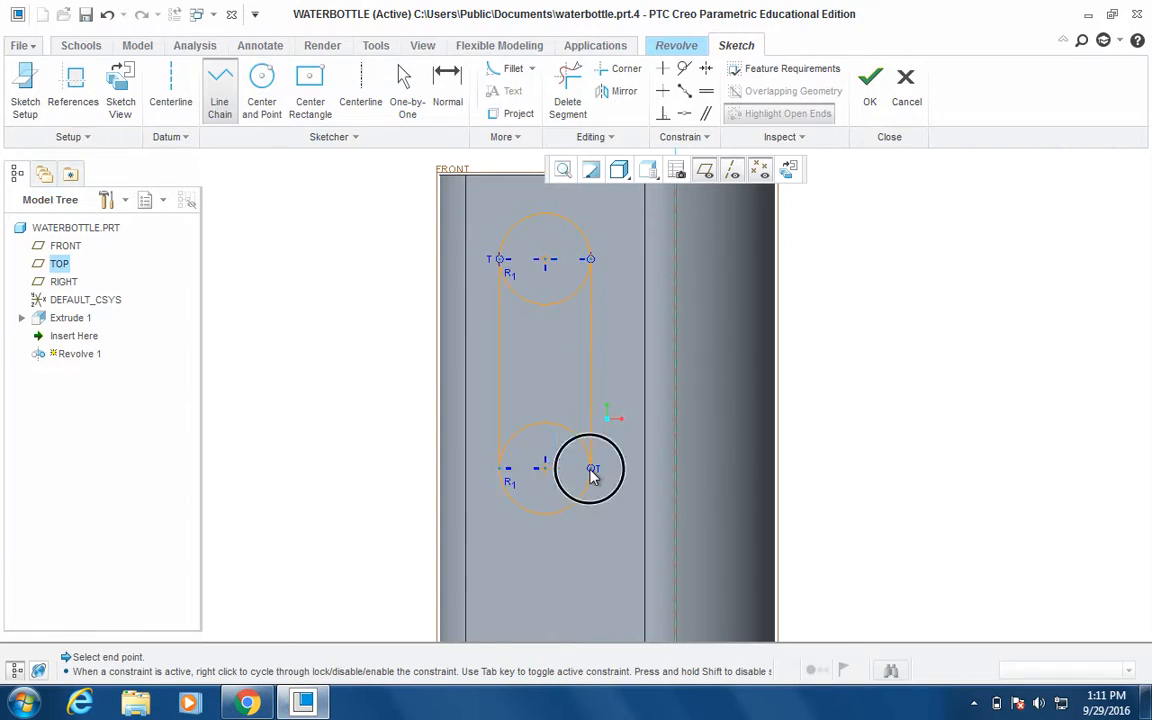
Step: Trim away the inner halves of both circles to leave a closed slot outline for the handle
{"action": "middle_click", "coordinate": [718, 312]}
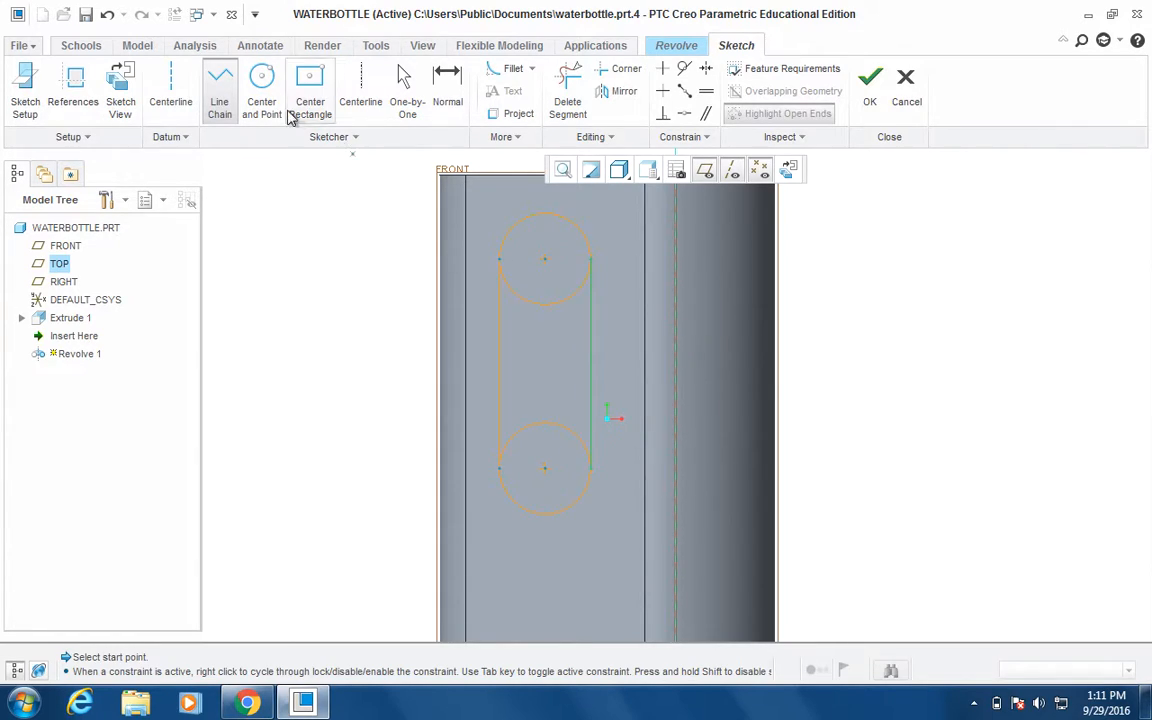
{"action": "left_click", "coordinate": [405, 88]}
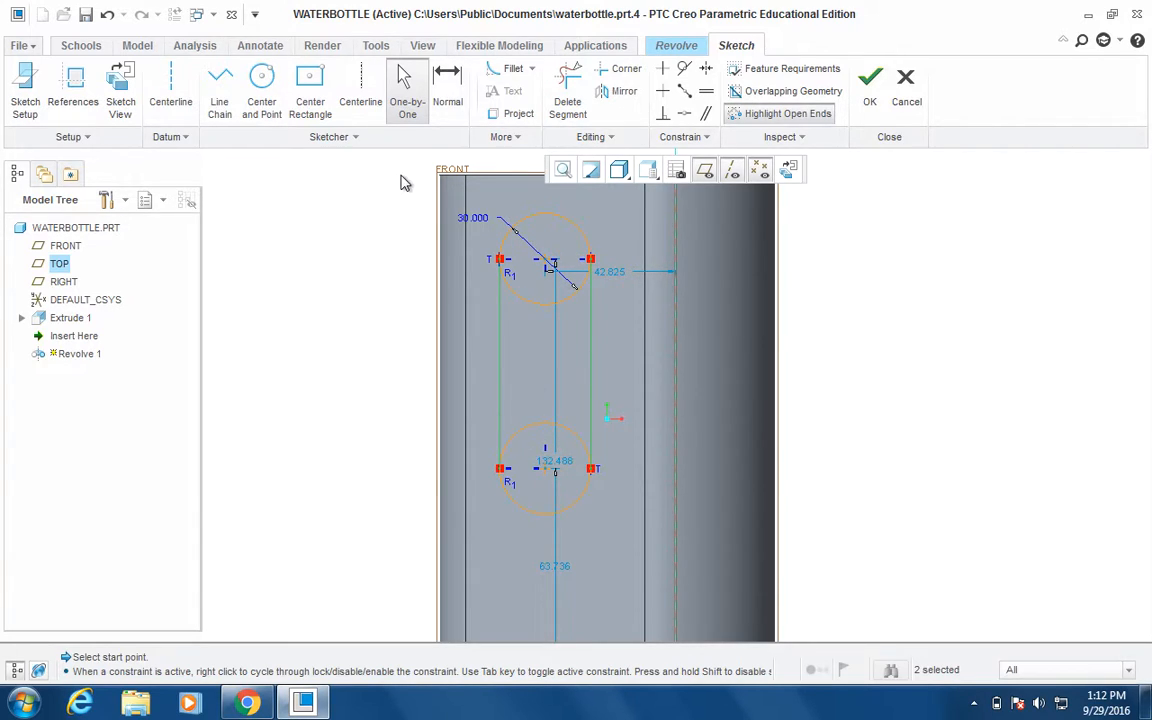
{"action": "left_click", "coordinate": [567, 102]}
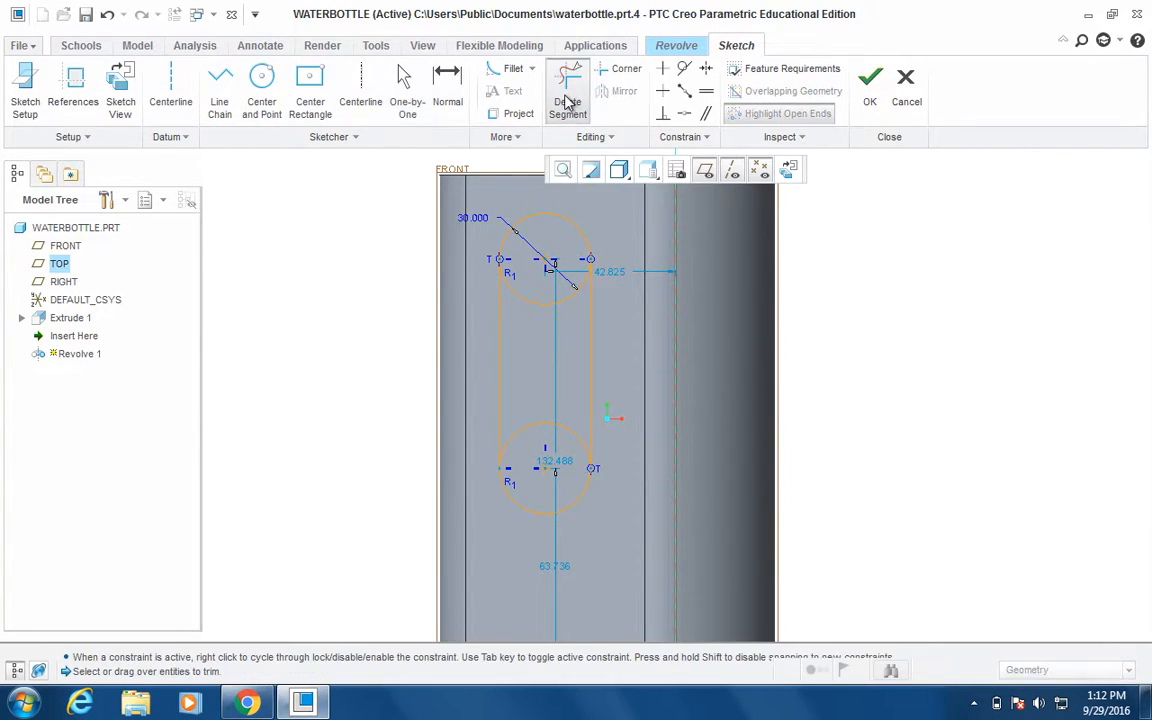
{"action": "left_click", "coordinate": [539, 311]}
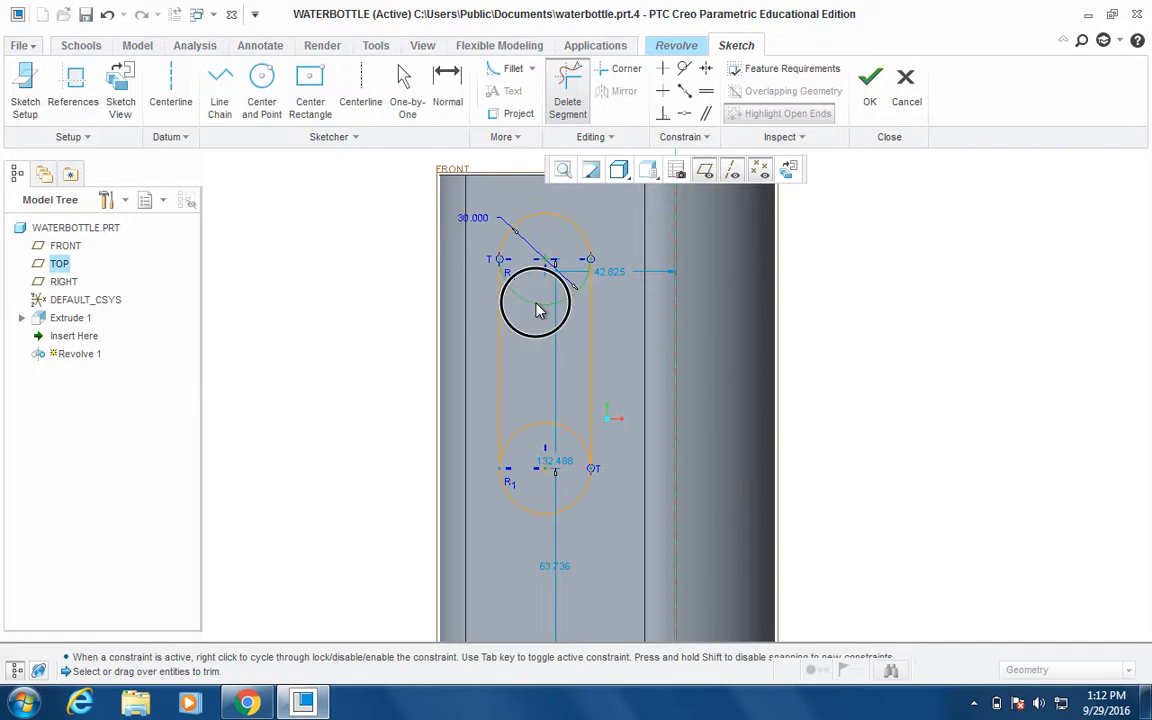
{"action": "left_click", "coordinate": [546, 424]}
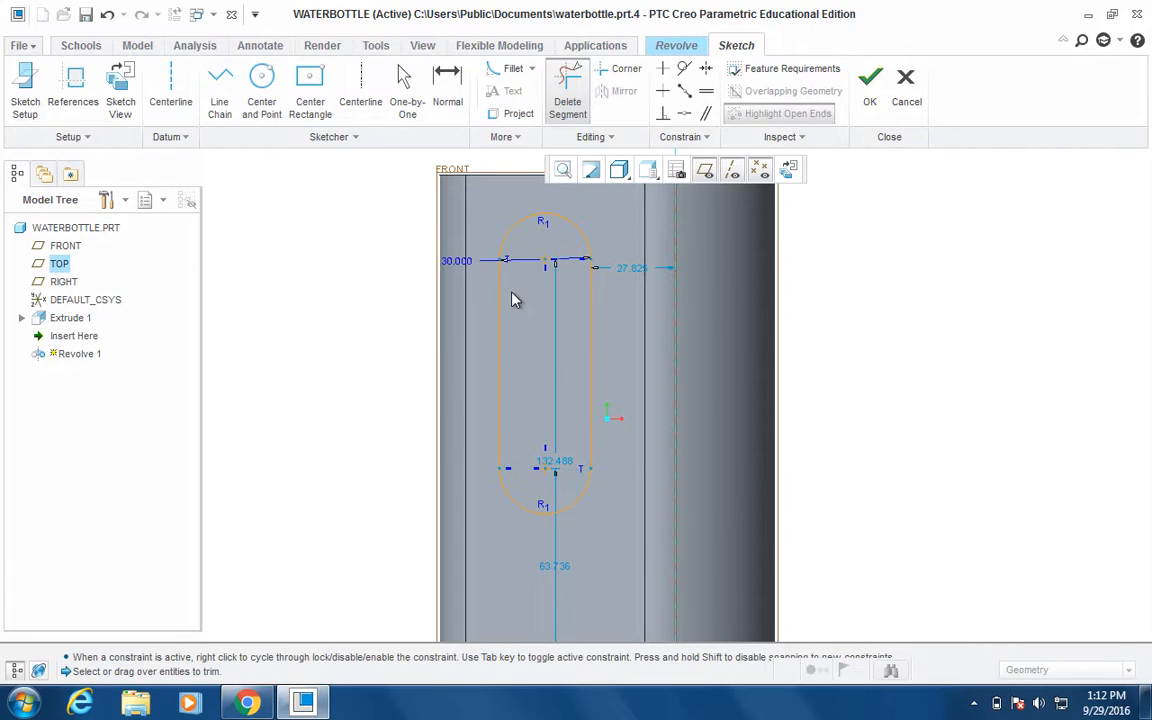
{"action": "left_click", "coordinate": [411, 86]}
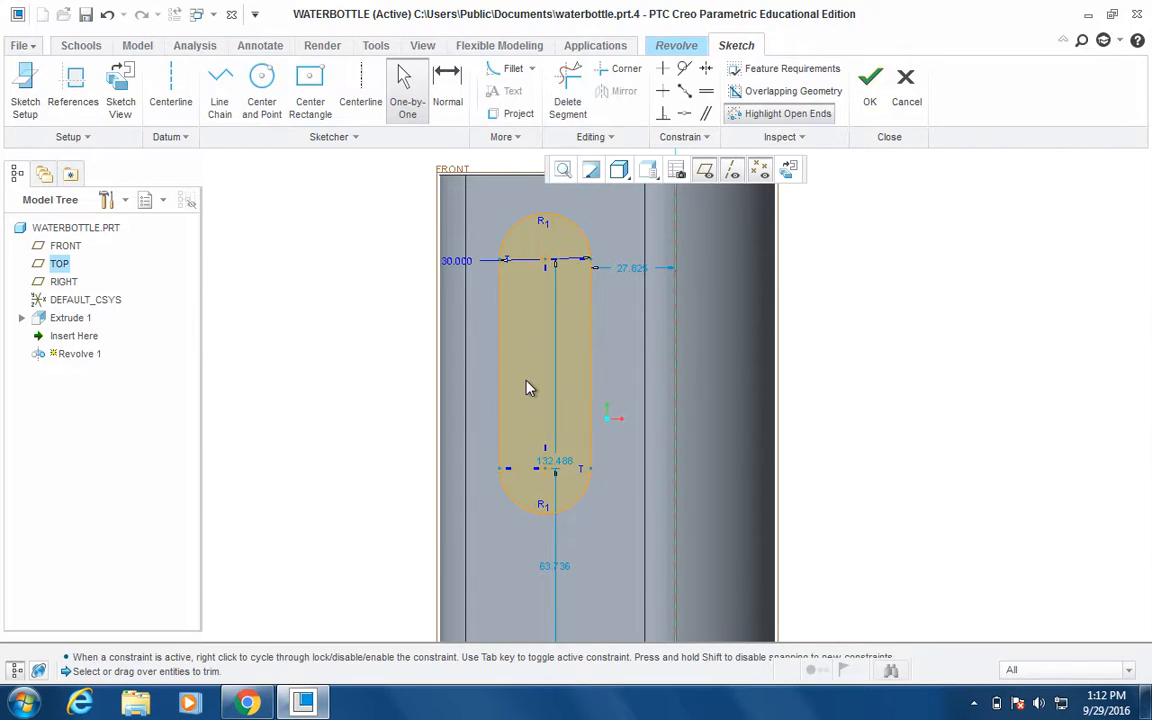
Step: Check the required handle dimensions at step 30 of Sports_bottle.pdf in Chrome, returning to Creo
{"action": "mouse_move", "coordinate": [258, 706]}
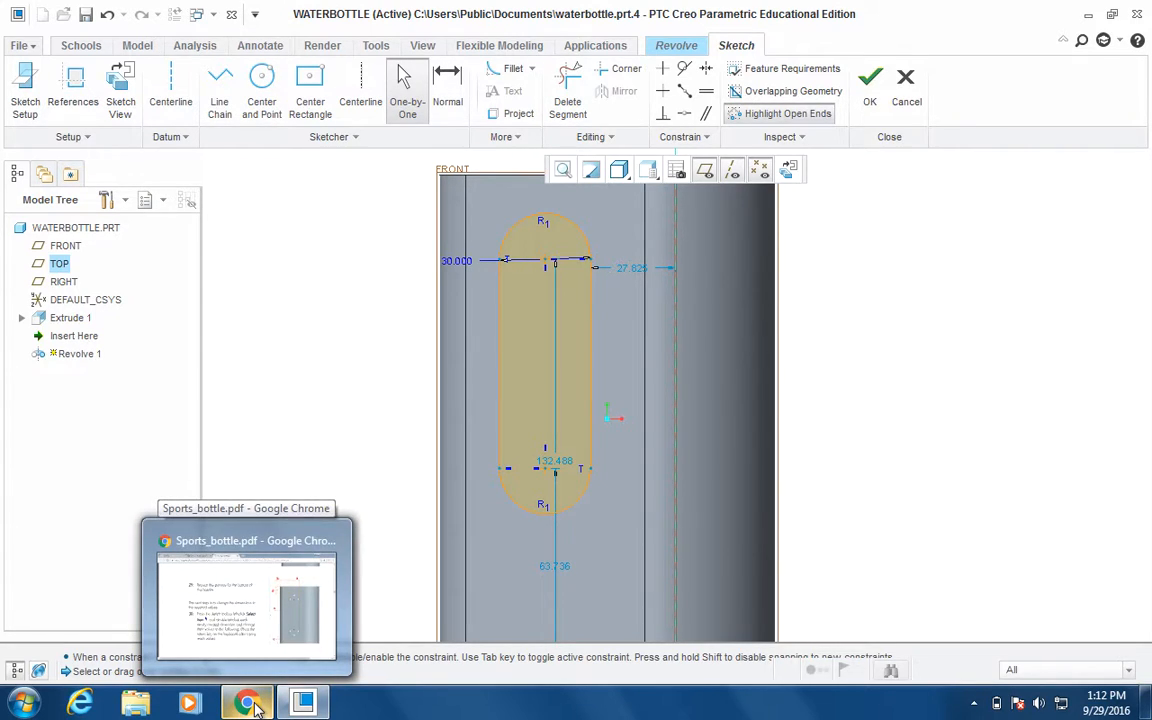
{"action": "left_click", "coordinate": [232, 615]}
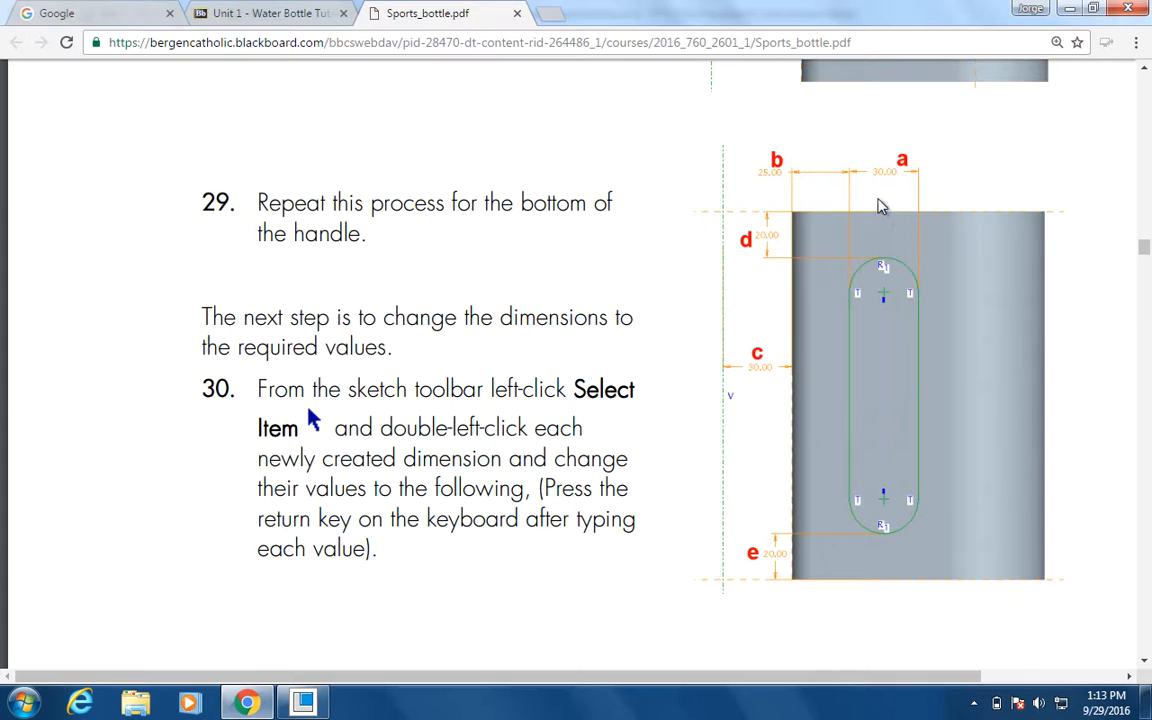
{"action": "left_click", "coordinate": [300, 703]}
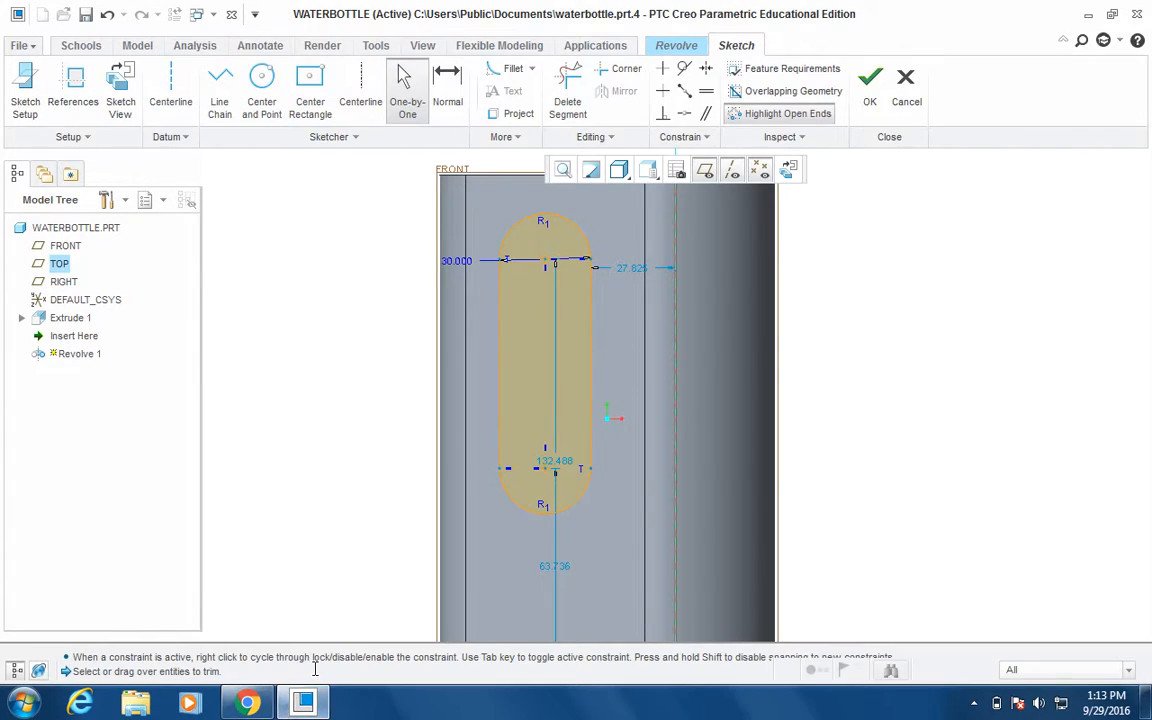
Step: Dimension the slot's upper arc 20 from the bottle's top edge
{"action": "scroll", "coordinate": [620, 436], "scroll_direction": "down", "scroll_amount": 1}
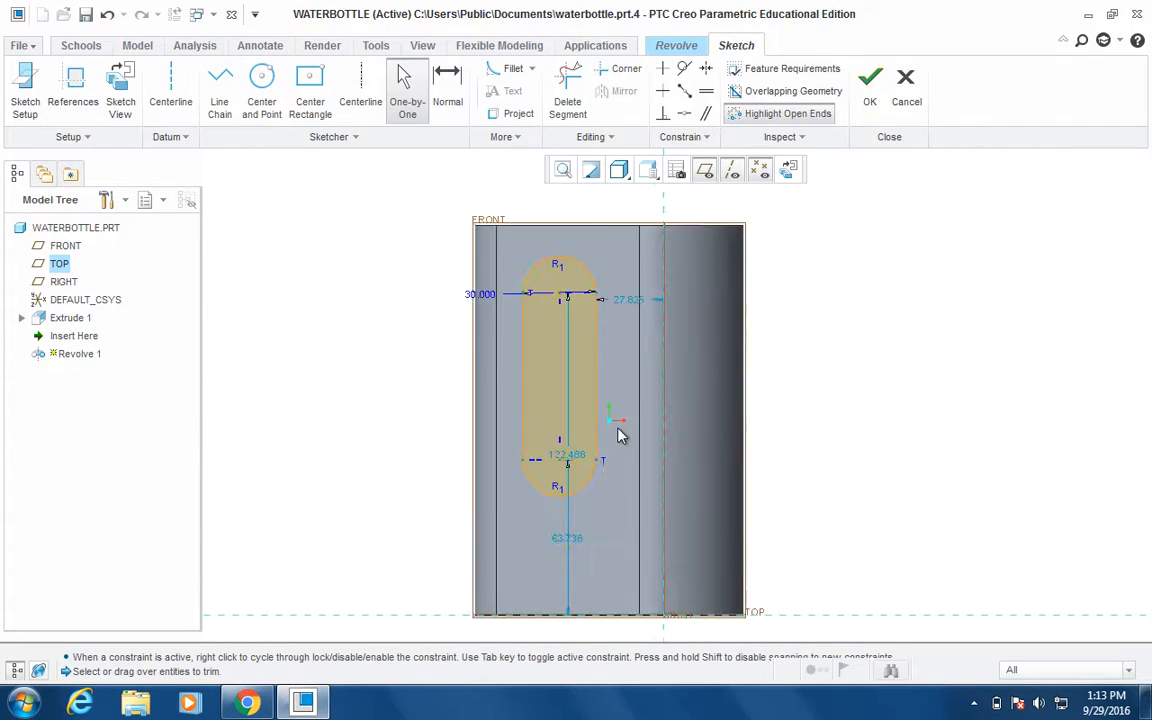
{"action": "scroll", "coordinate": [620, 436], "scroll_direction": "down", "scroll_amount": 1}
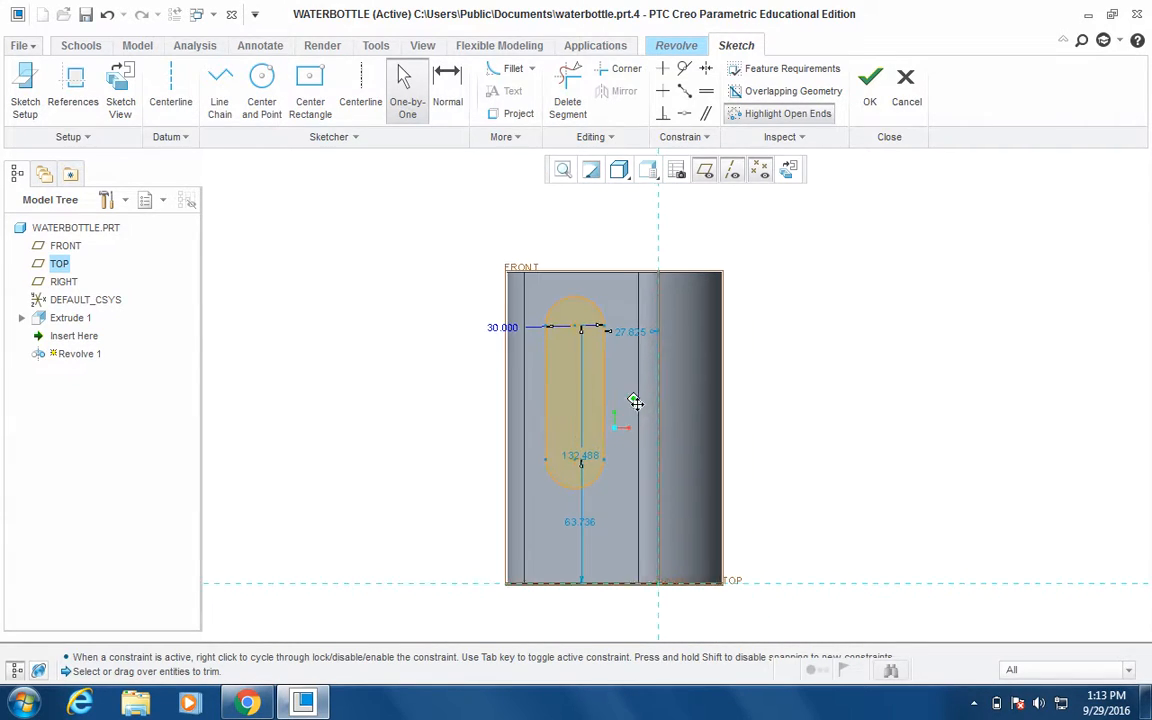
{"action": "middle_click_drag", "start_coordinate": [630, 406], "coordinate": [650, 421], "text": "shift"}
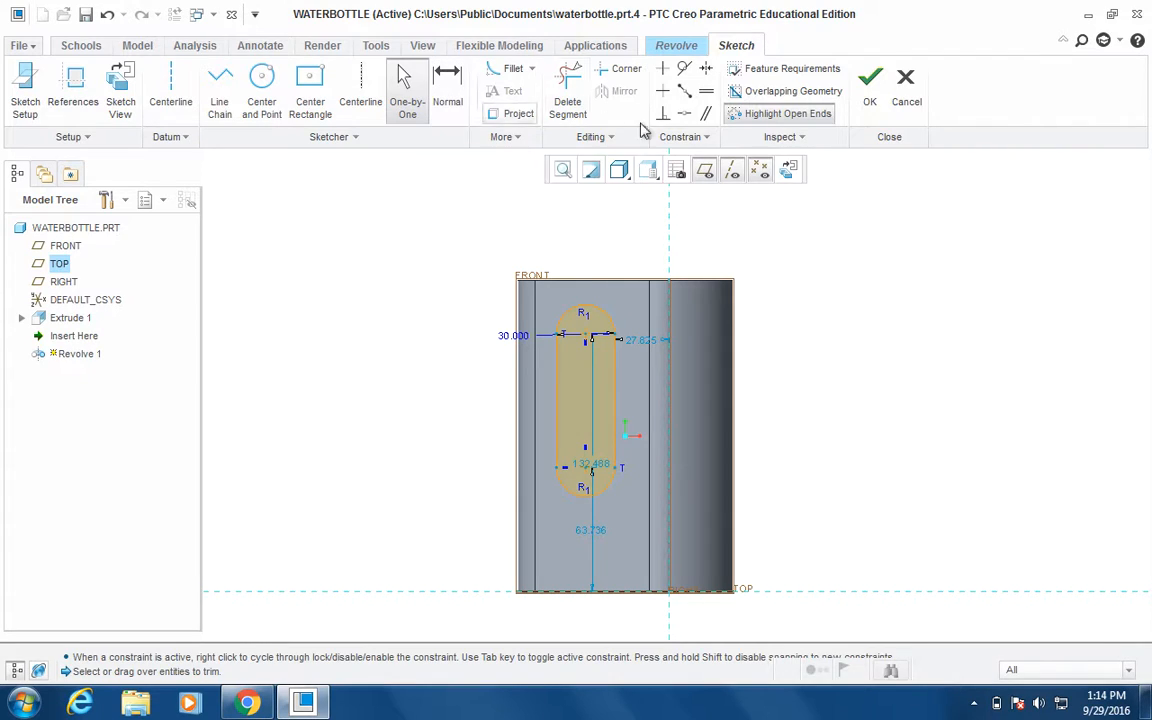
{"action": "left_click", "coordinate": [450, 86]}
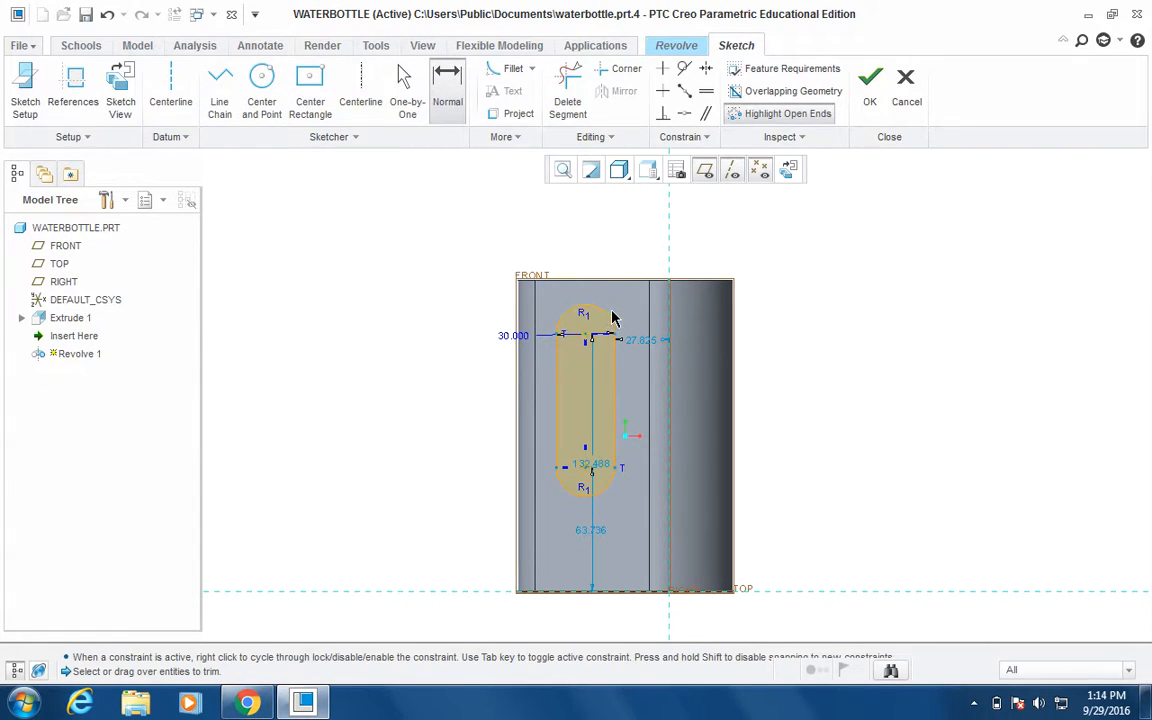
{"action": "scroll", "coordinate": [611, 310], "scroll_direction": "up", "scroll_amount": 3}
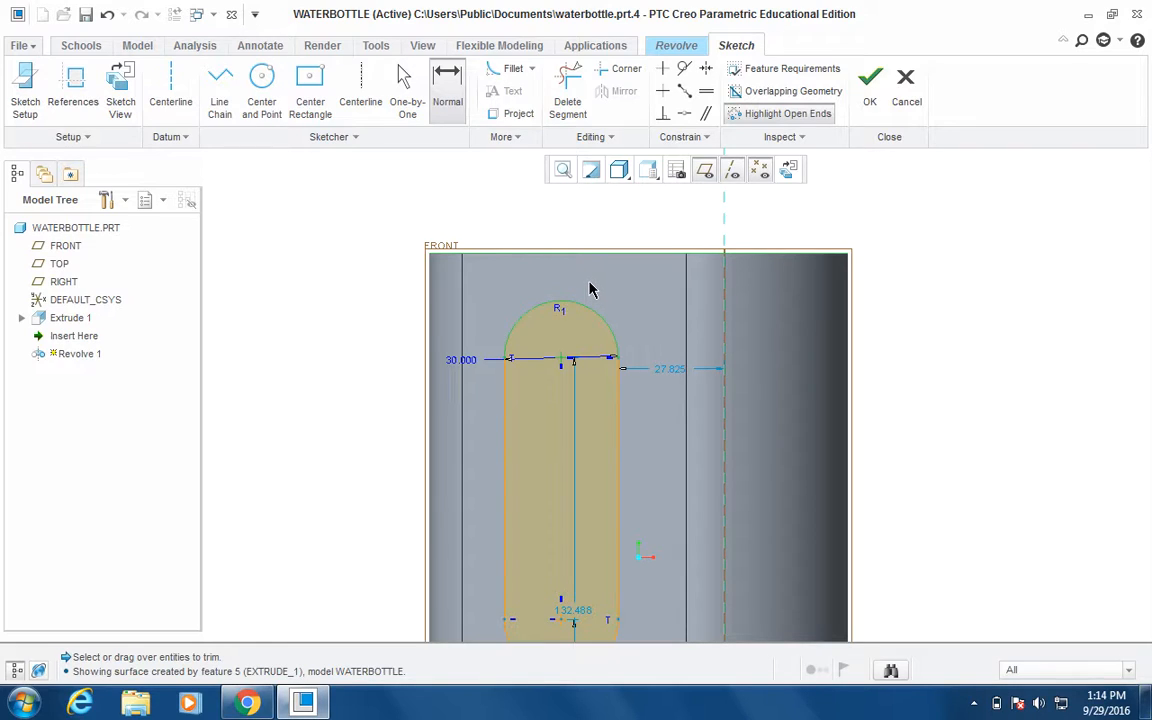
{"action": "middle_click", "coordinate": [589, 282]}
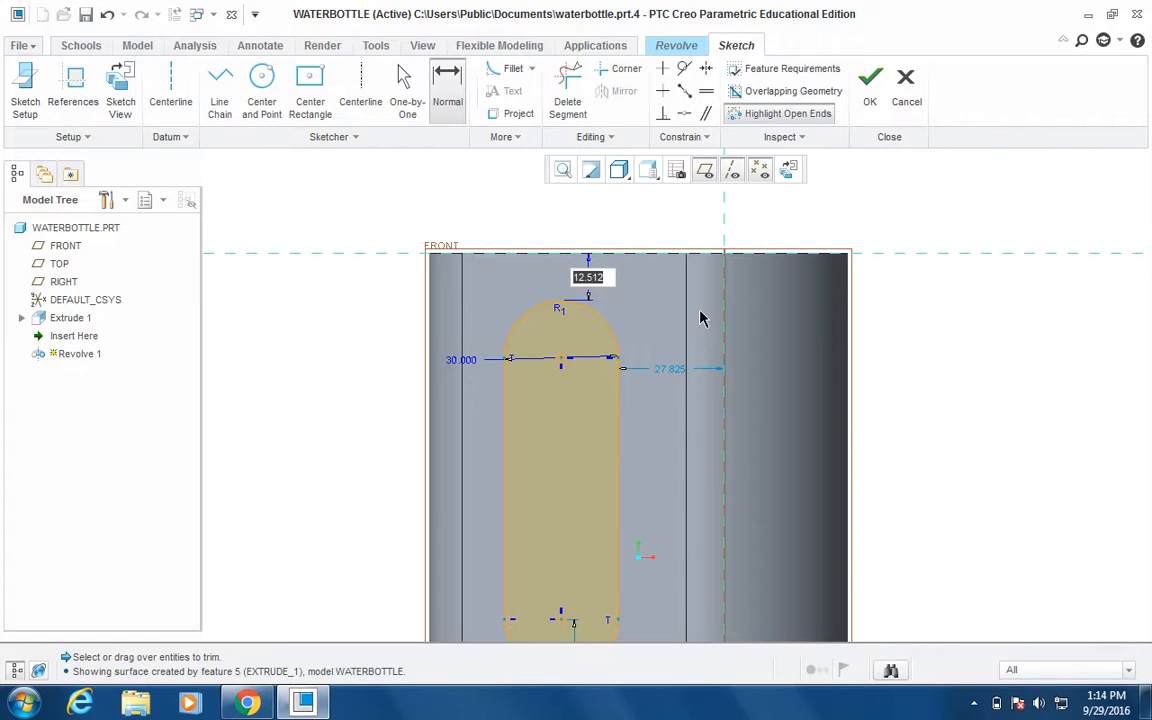
{"action": "type", "text": "20"}
{"action": "key", "text": "Return"}
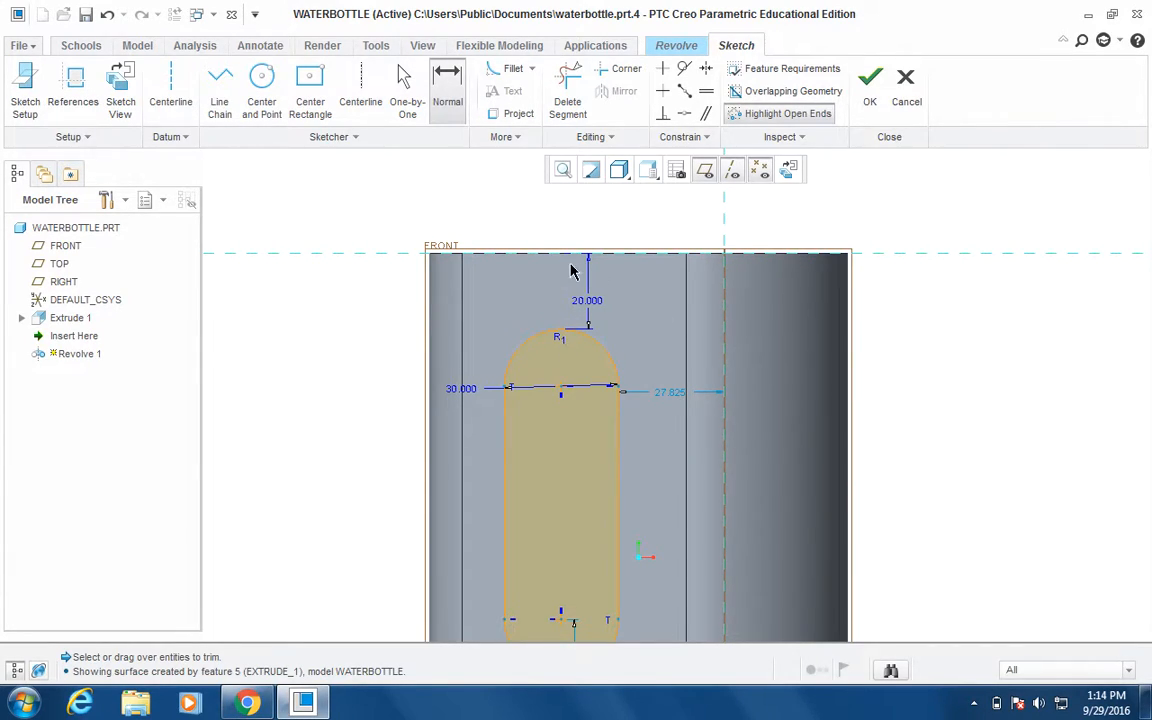
Step: Dimension the slot's lower arc 20 from the bottle's bottom edge
{"action": "scroll", "coordinate": [663, 420], "scroll_direction": "up", "scroll_amount": 2}
{"action": "scroll", "coordinate": [663, 420], "scroll_direction": "down", "scroll_amount": 5}
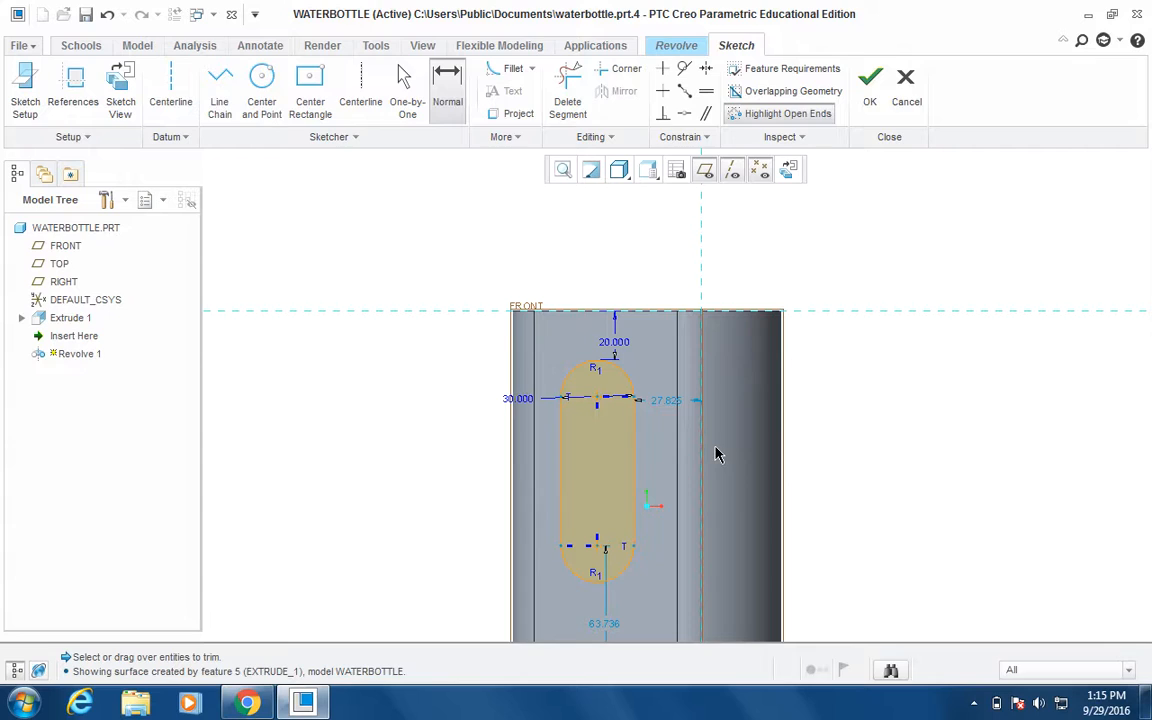
{"action": "middle_click_drag", "start_coordinate": [667, 592], "coordinate": [720, 501], "text": "shift"}
{"action": "scroll", "coordinate": [656, 581], "scroll_direction": "up", "scroll_amount": 1}
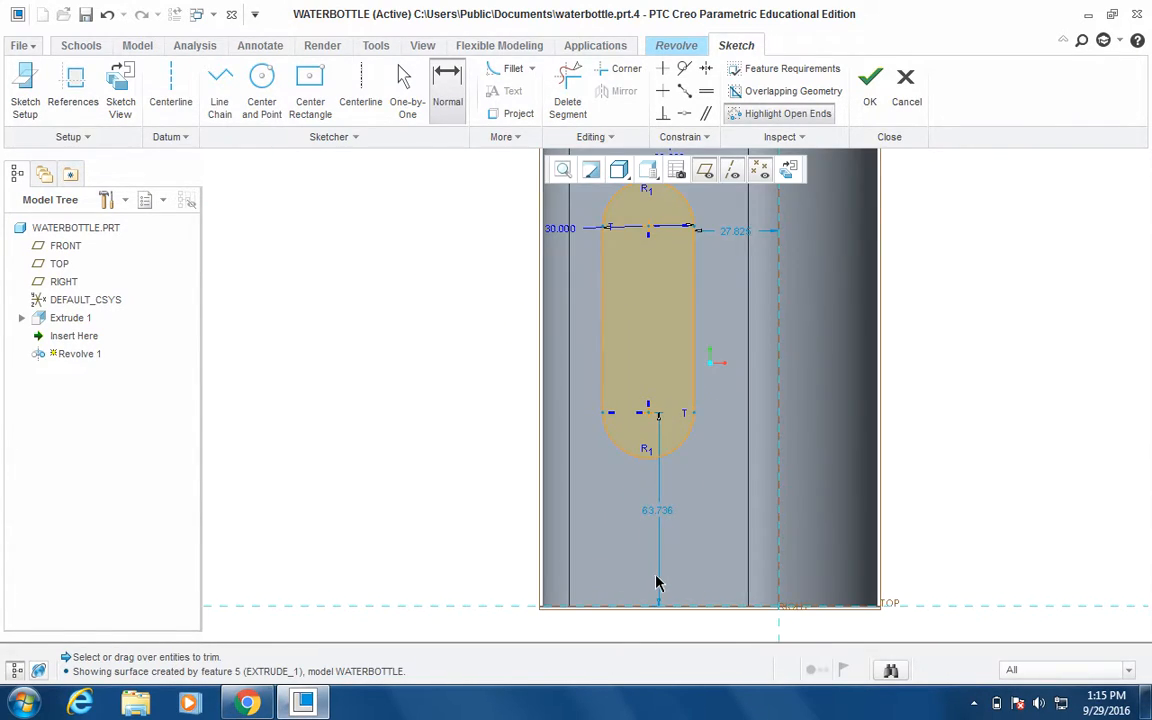
{"action": "left_click", "coordinate": [445, 92]}
{"action": "left_click", "coordinate": [647, 465]}
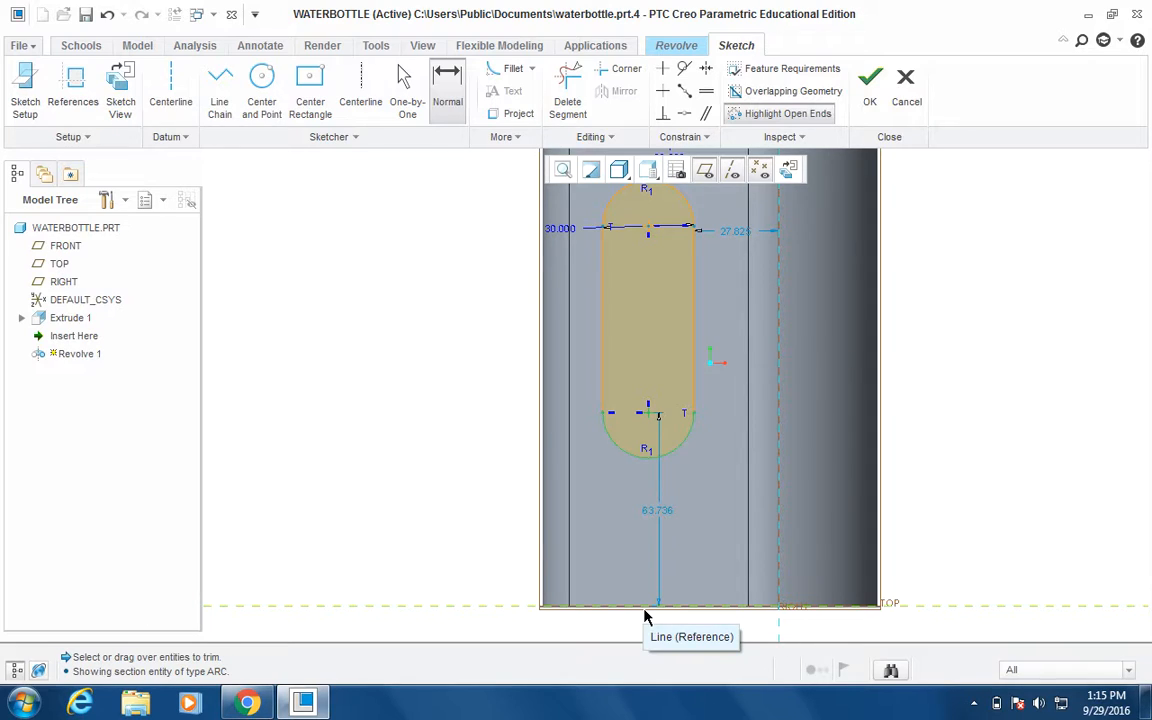
{"action": "middle_click", "coordinate": [600, 540]}
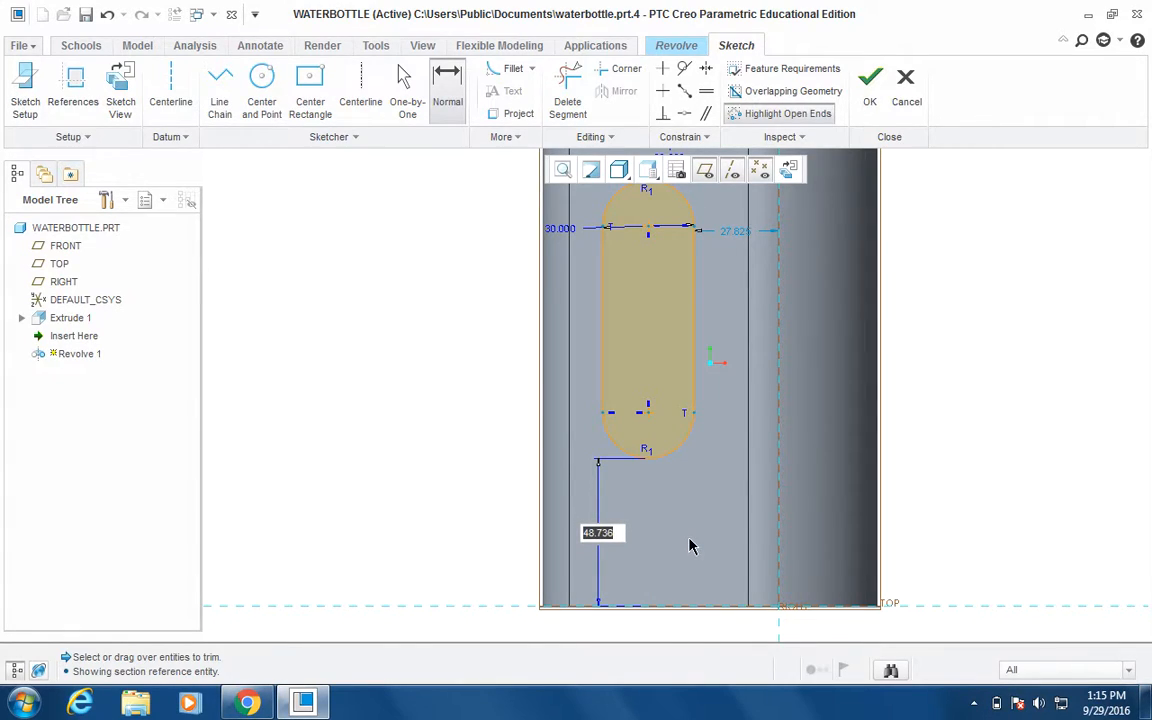
{"action": "type", "text": "20"}
{"action": "key", "text": "Return"}
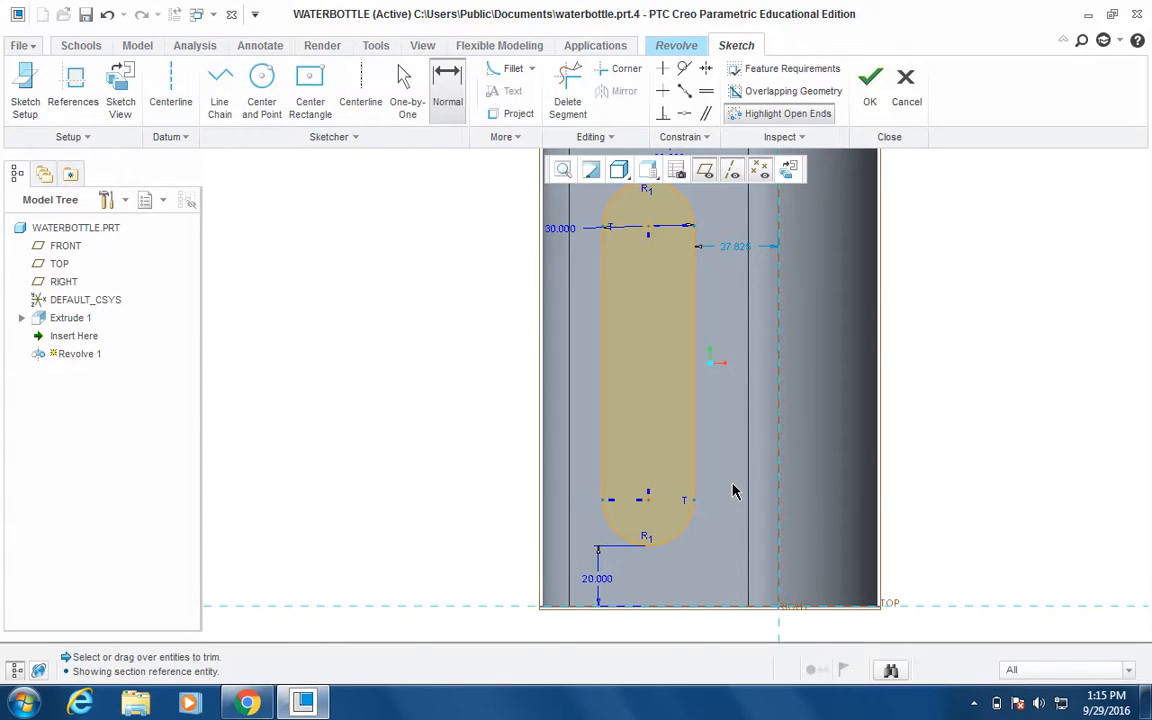
{"action": "scroll", "coordinate": [733, 491], "scroll_direction": "down", "scroll_amount": 1}
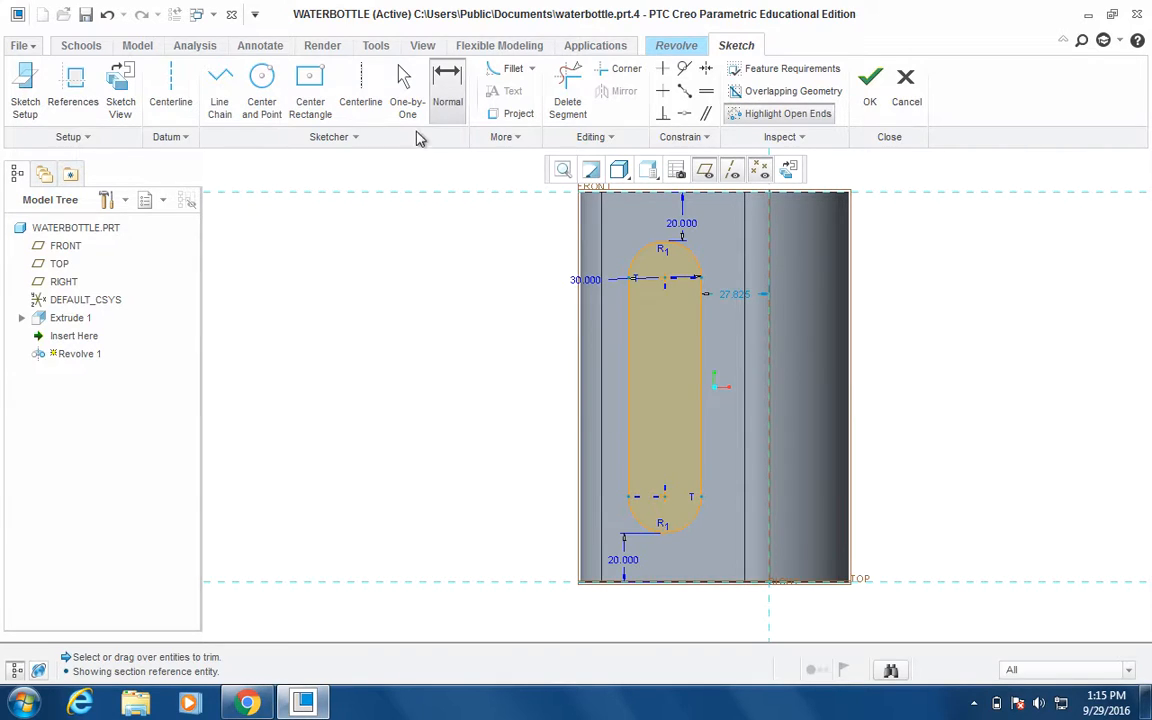
{"action": "left_click", "coordinate": [407, 106]}
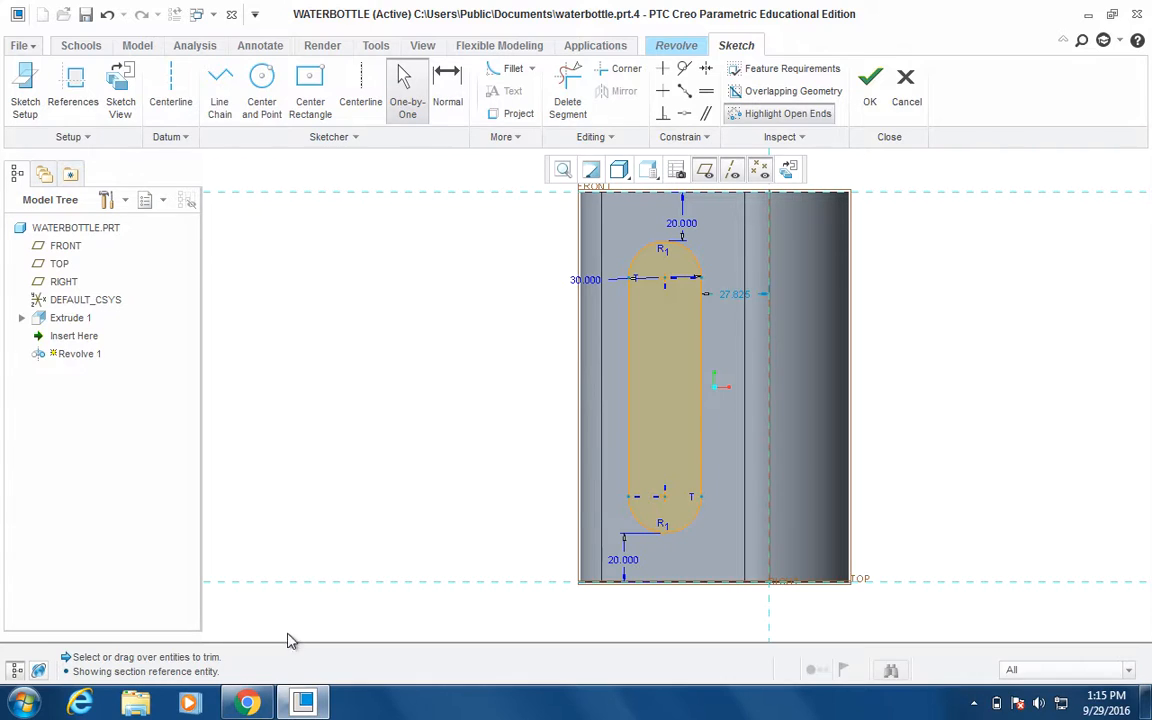
Step: Check Sports_bottle.pdf in Chrome and, back in Creo, dimension the slot's left line 25 from the bottle's left edge
{"action": "left_click", "coordinate": [258, 705]}
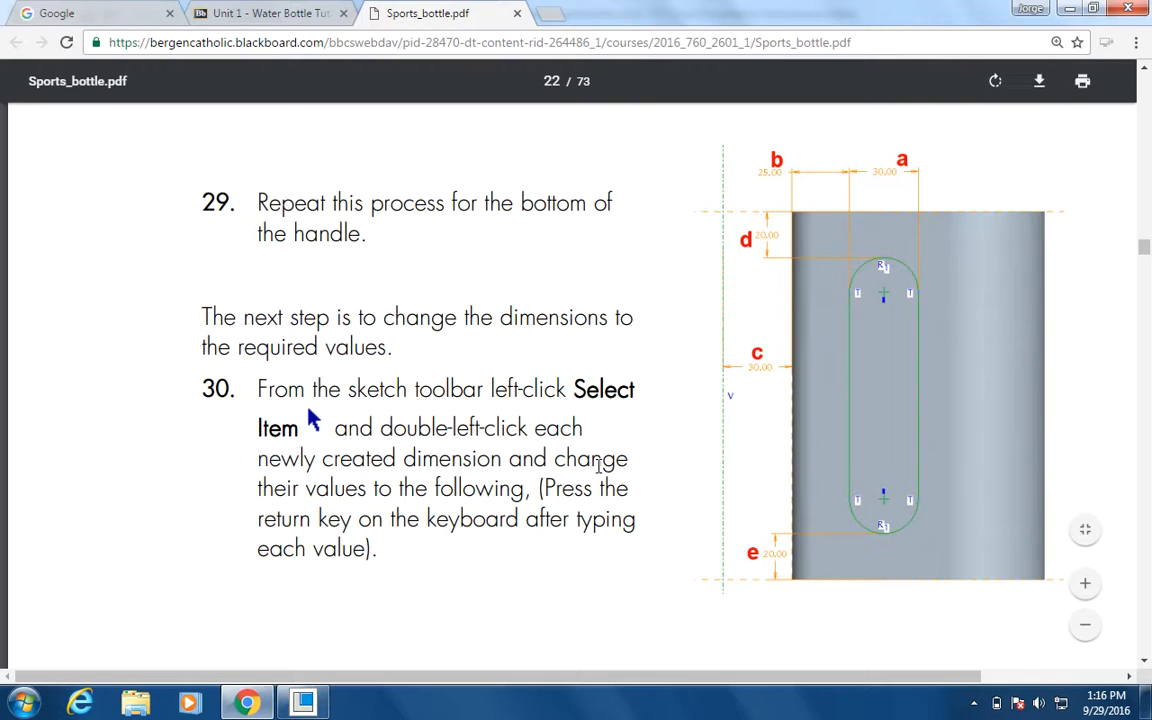
{"action": "left_click", "coordinate": [316, 704]}
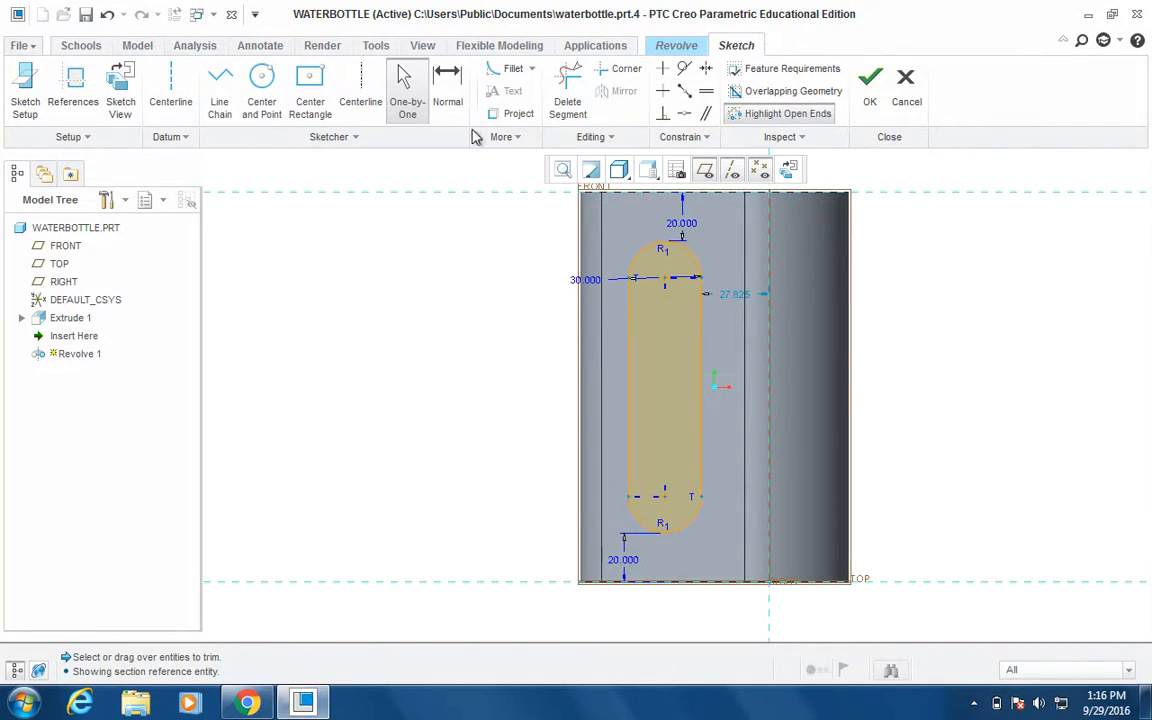
{"action": "left_click", "coordinate": [447, 92]}
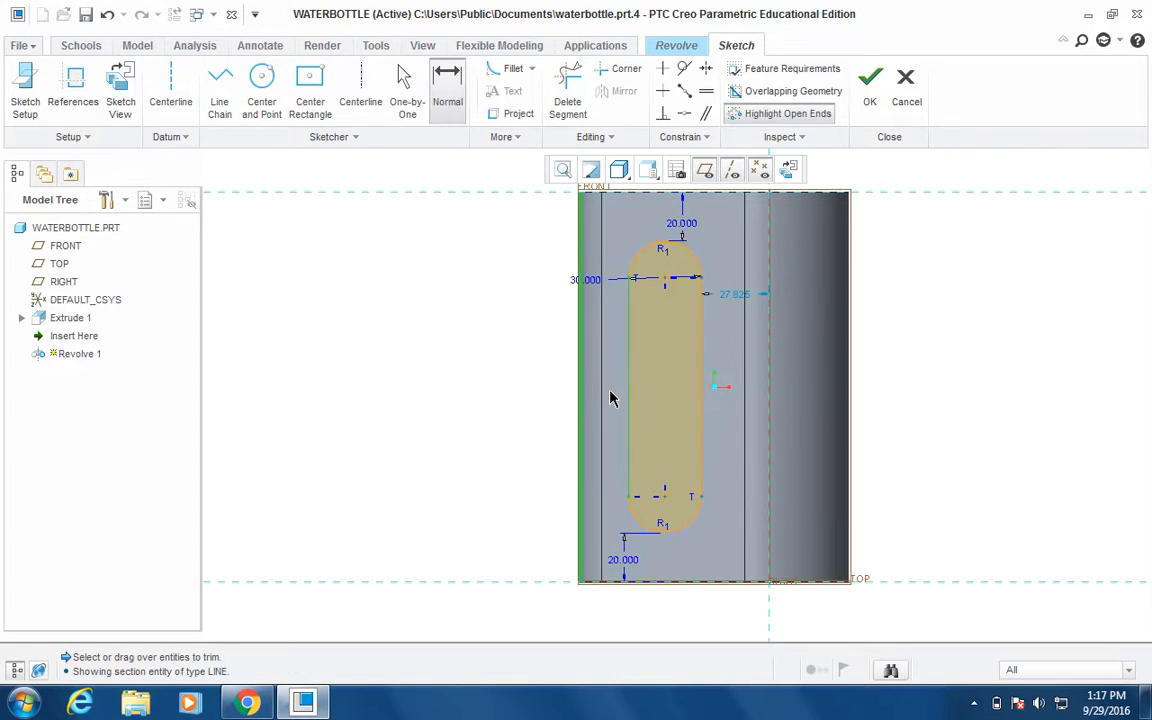
{"action": "left_click", "coordinate": [610, 396]}
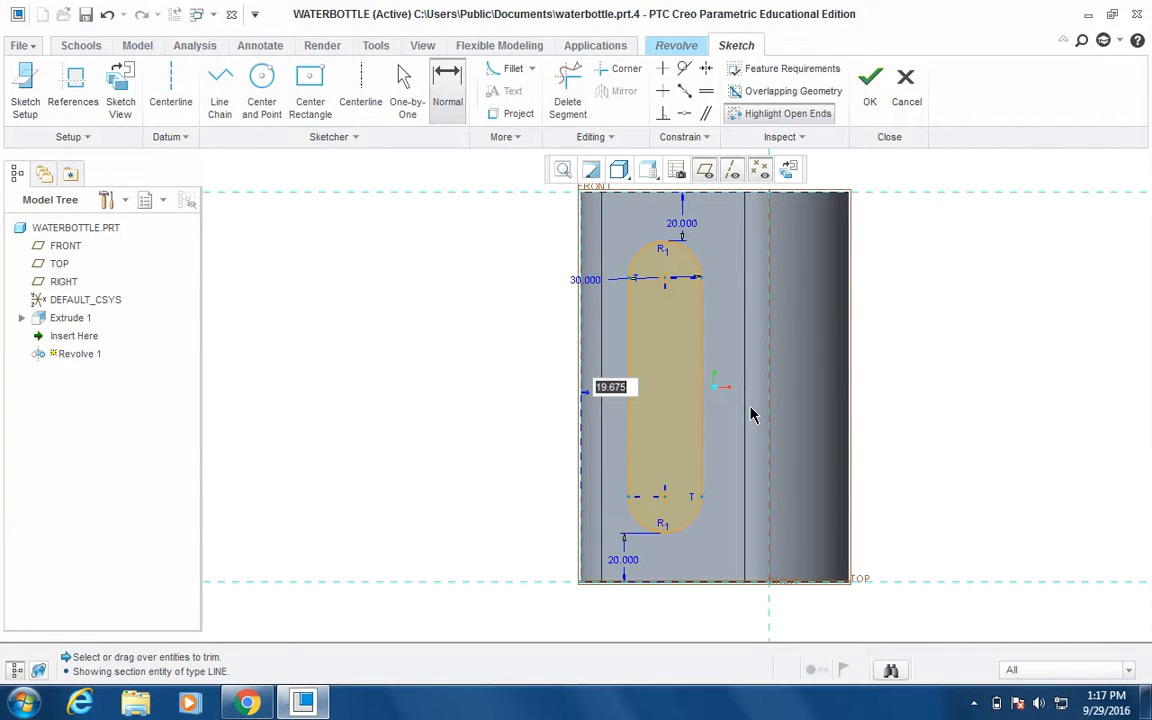
{"action": "type", "text": "25"}
{"action": "key", "text": "Return"}
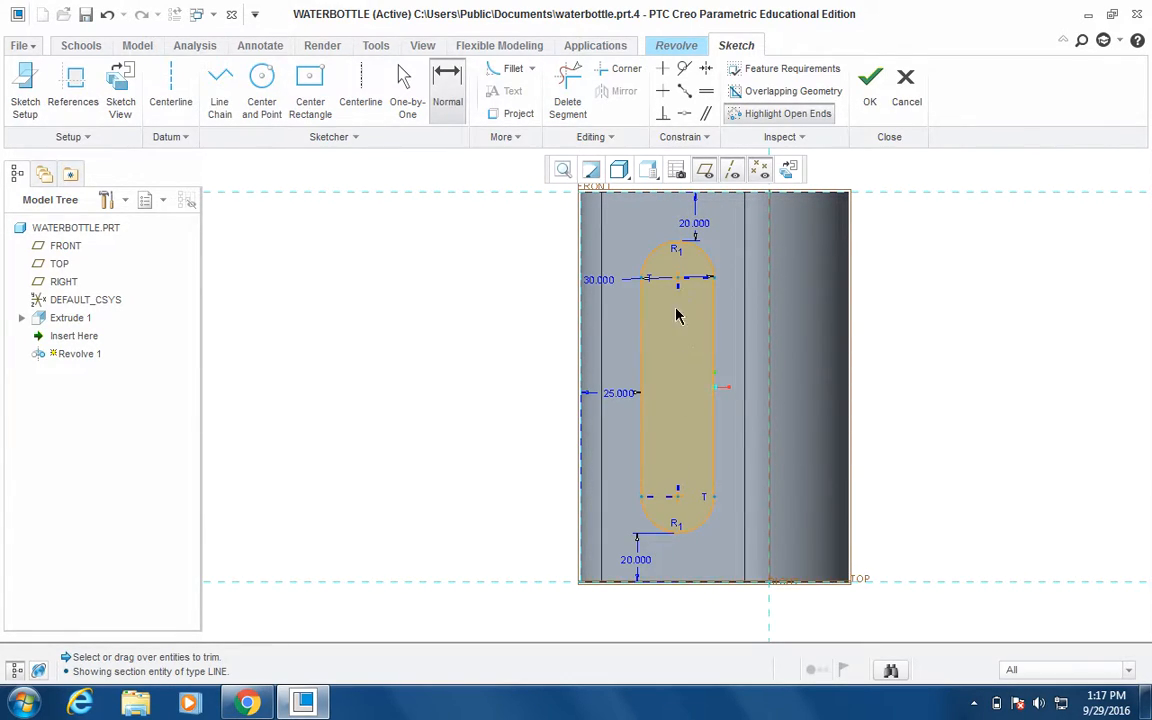
Step: Move the slot's 30 dimension up beside the upper arc, clear of the slot's left line
{"action": "left_click_drag", "start_coordinate": [605, 280], "coordinate": [627, 248]}
{"action": "left_click", "coordinate": [405, 93]}
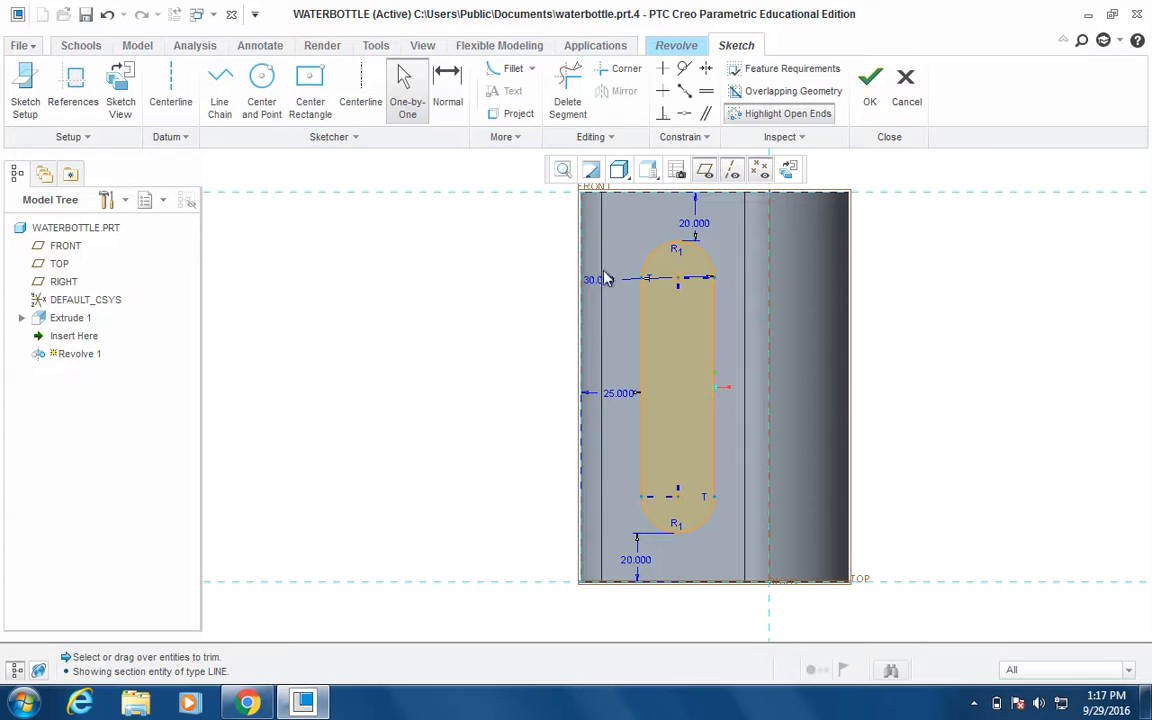
{"action": "mouse_move", "coordinate": [604, 281]}
{"action": "left_mouse_down"}
{"action": "mouse_move", "coordinate": [640, 218]}
{"action": "mouse_move", "coordinate": [624, 217]}
{"action": "left_mouse_up"}
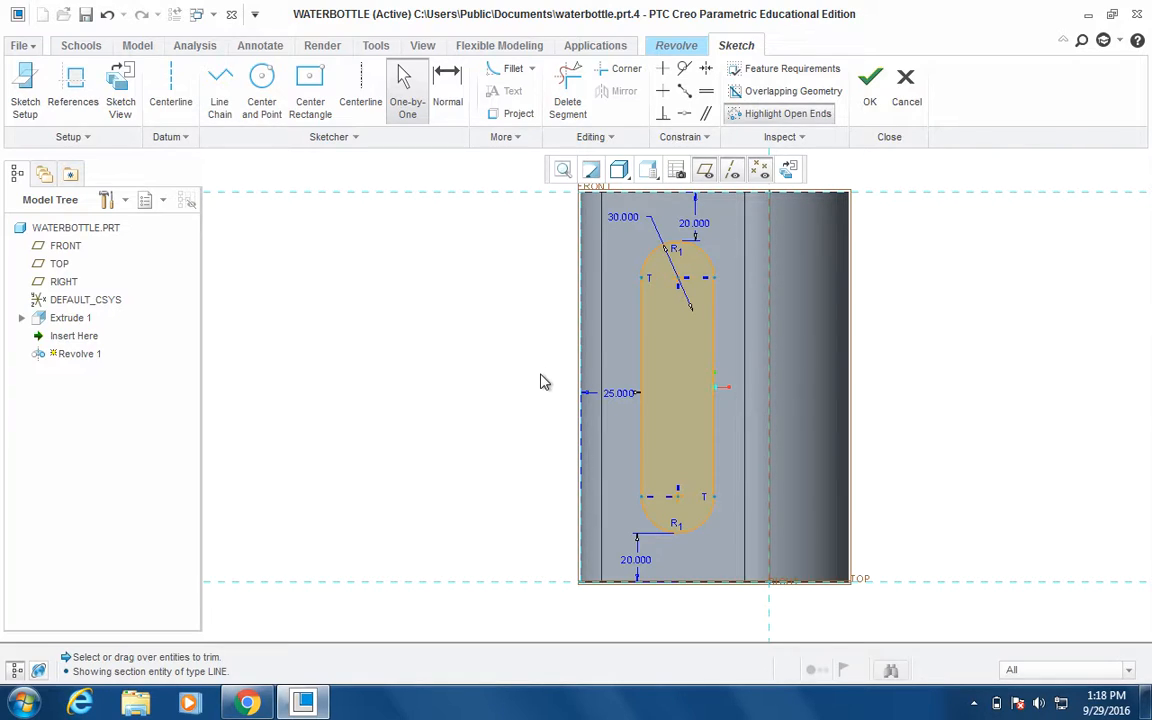
Step: Check the position of the vertical centerline in the Sports_bottle.pdf handle figure in Chrome, returning to Creo
{"action": "left_click", "coordinate": [248, 703]}
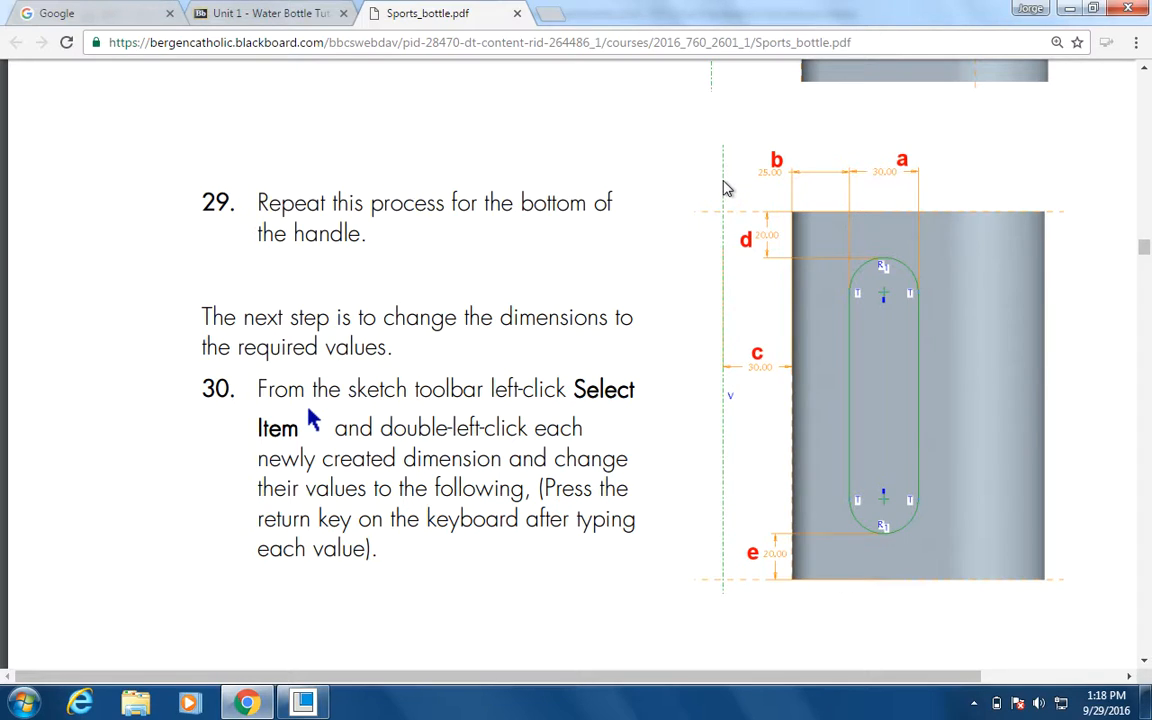
{"action": "mouse_move", "coordinate": [305, 705]}
{"action": "key", "text": "alt+Tab"}
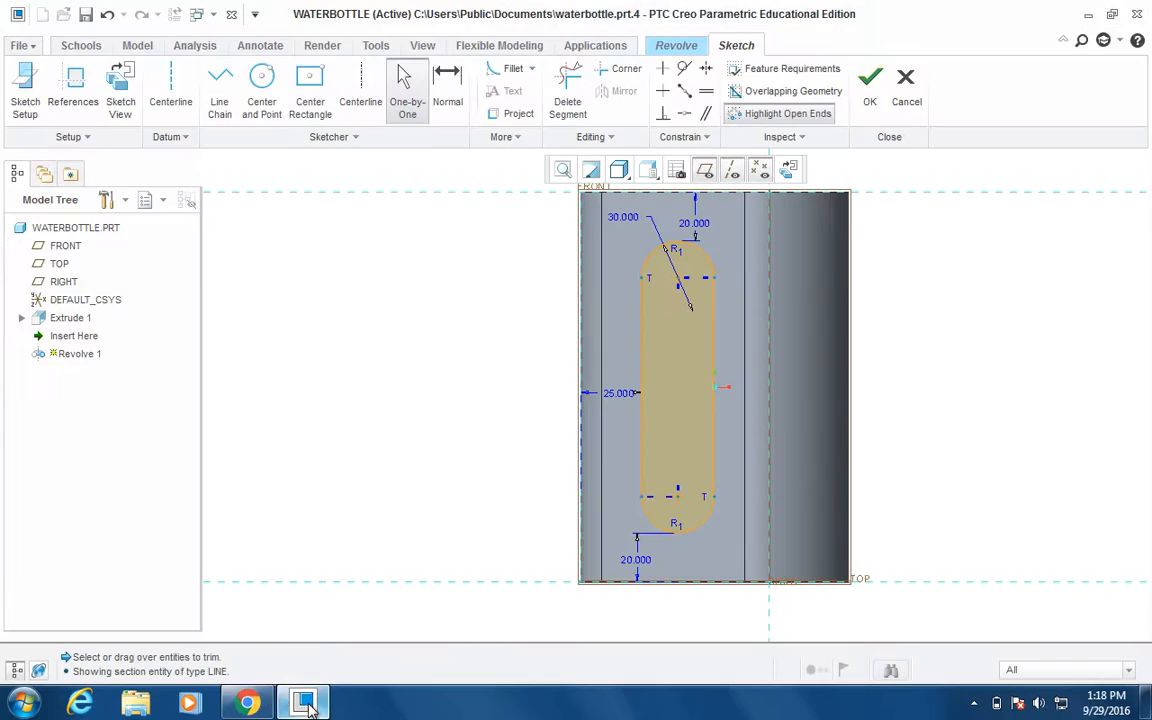
Step: Draw a vertical datum centerline left of the bottle, with the slot's left line at a diameter of about 168 around it
{"action": "left_click", "coordinate": [173, 92]}
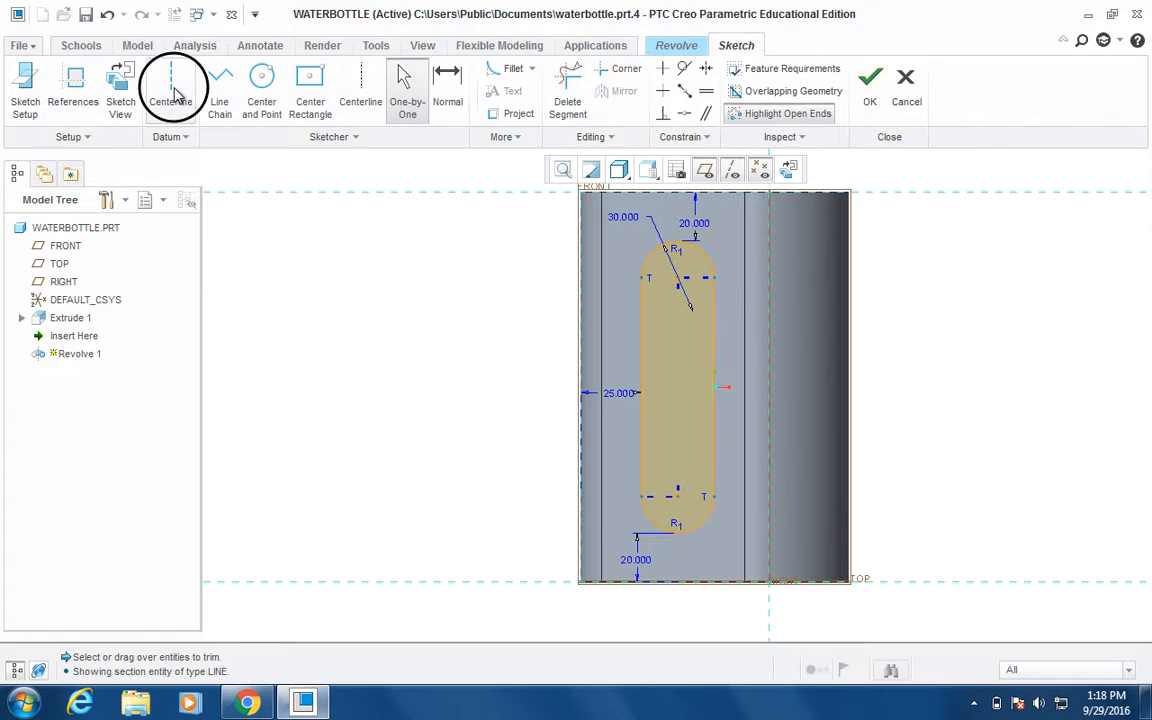
{"action": "left_click", "coordinate": [437, 366]}
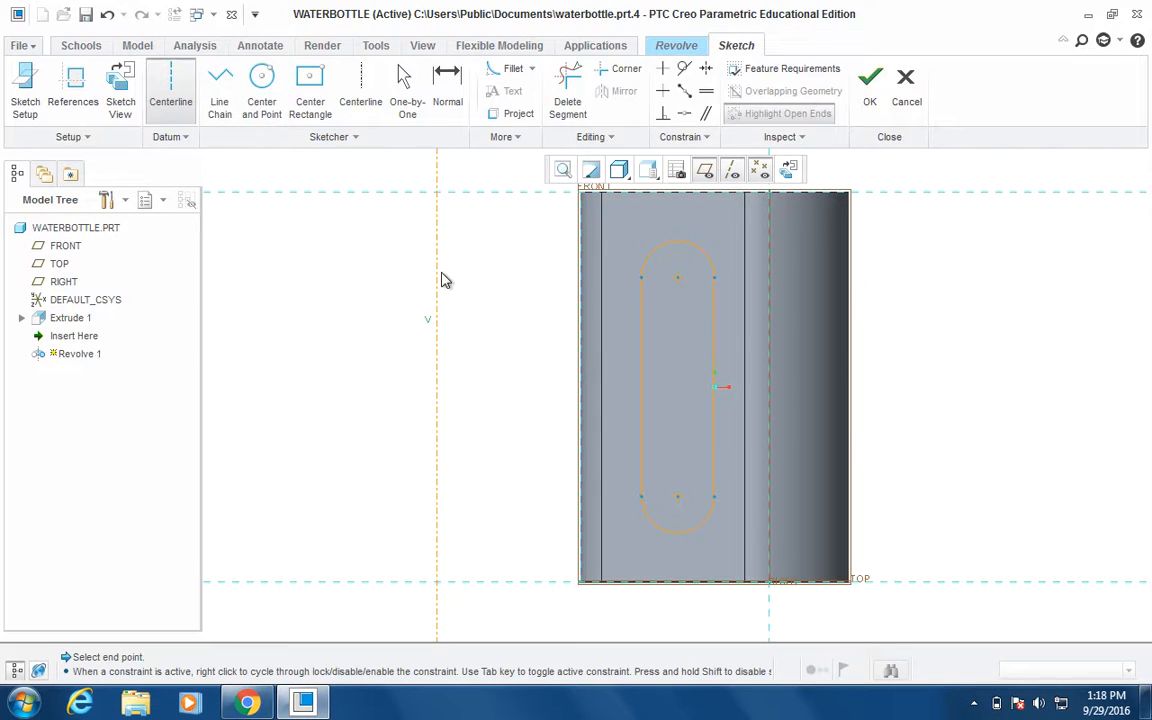
{"action": "left_click", "coordinate": [443, 279]}
Step: Check the centerline's distance from the bottle edge in the Sports_bottle.pdf handle figure in Chrome, returning to Creo
{"action": "left_click", "coordinate": [451, 100]}
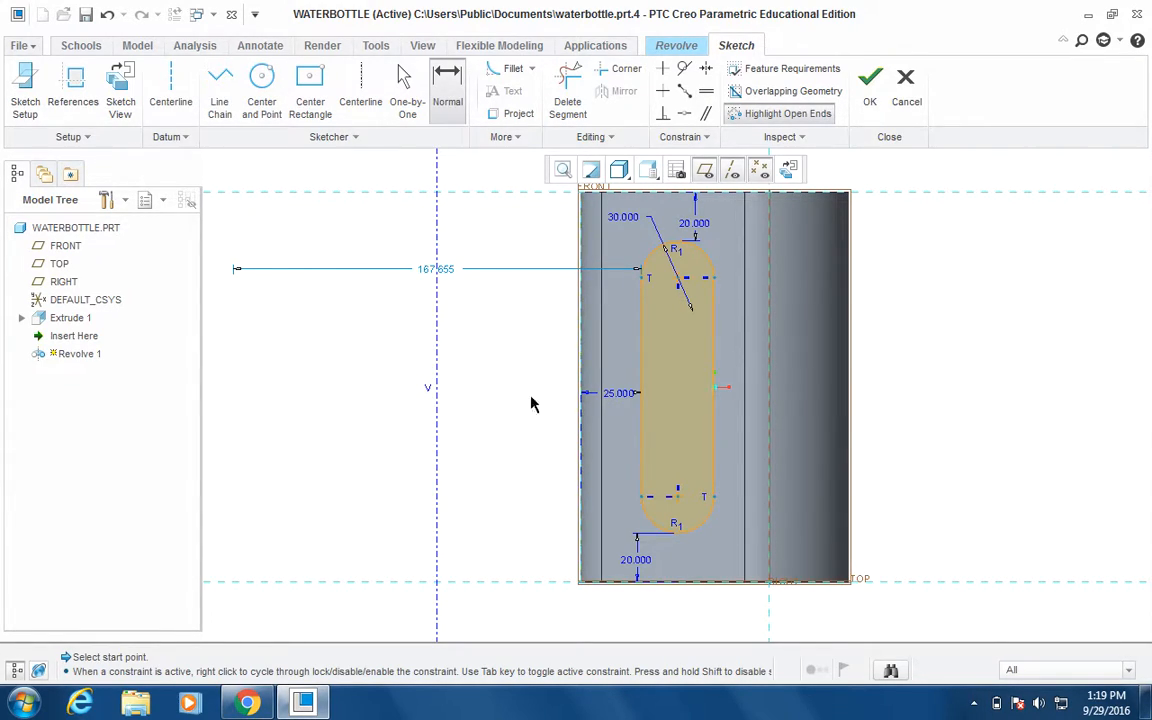
{"action": "left_click", "coordinate": [258, 705]}
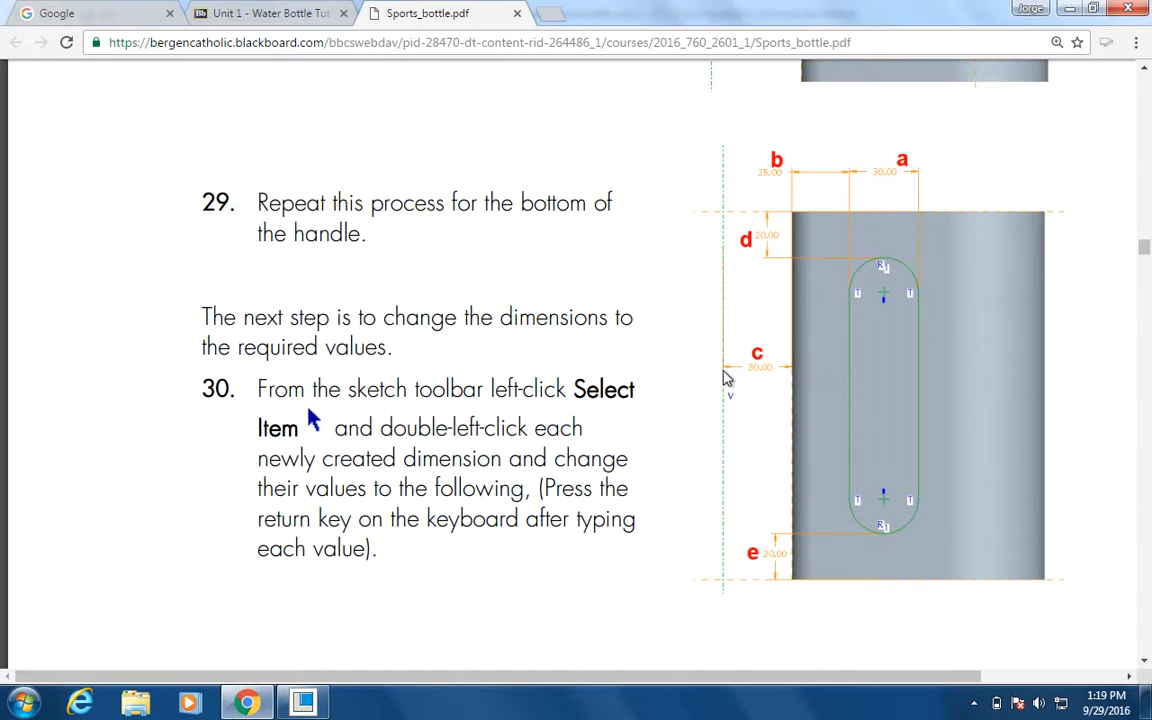
{"action": "left_click", "coordinate": [303, 702]}
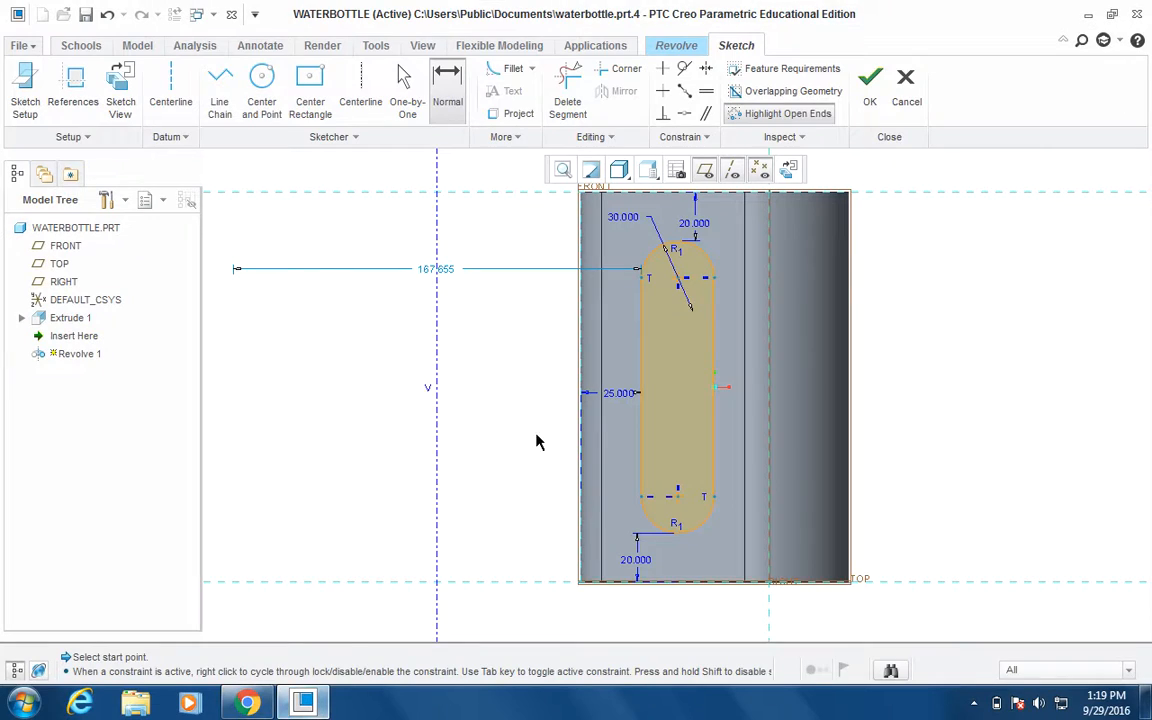
Step: Dimension the vertical centerline 30 from the bottle's left edge
{"action": "left_click", "coordinate": [450, 92]}
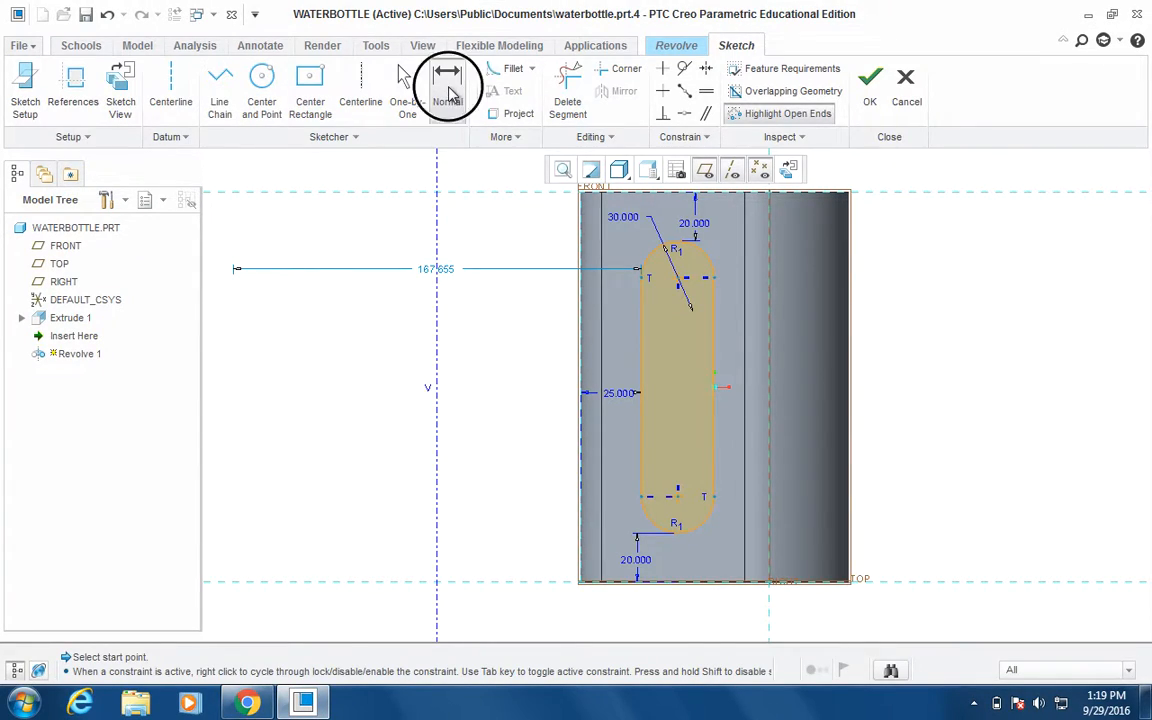
{"action": "left_click", "coordinate": [436, 345]}
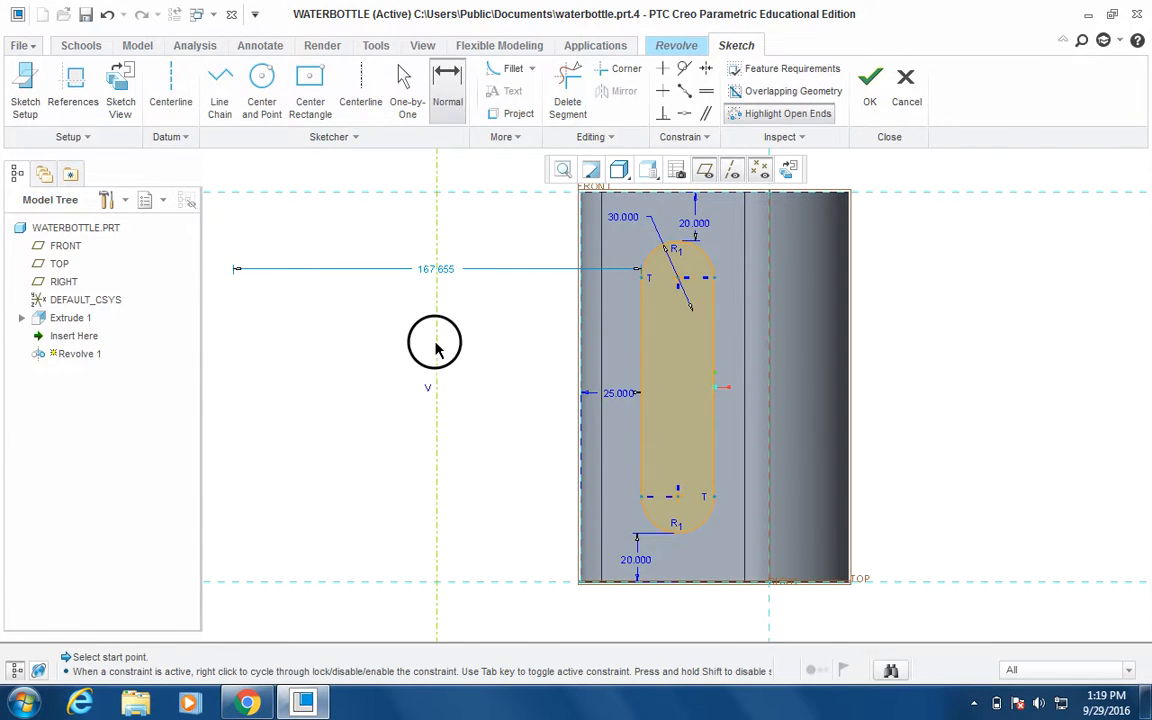
{"action": "left_click", "coordinate": [582, 349]}
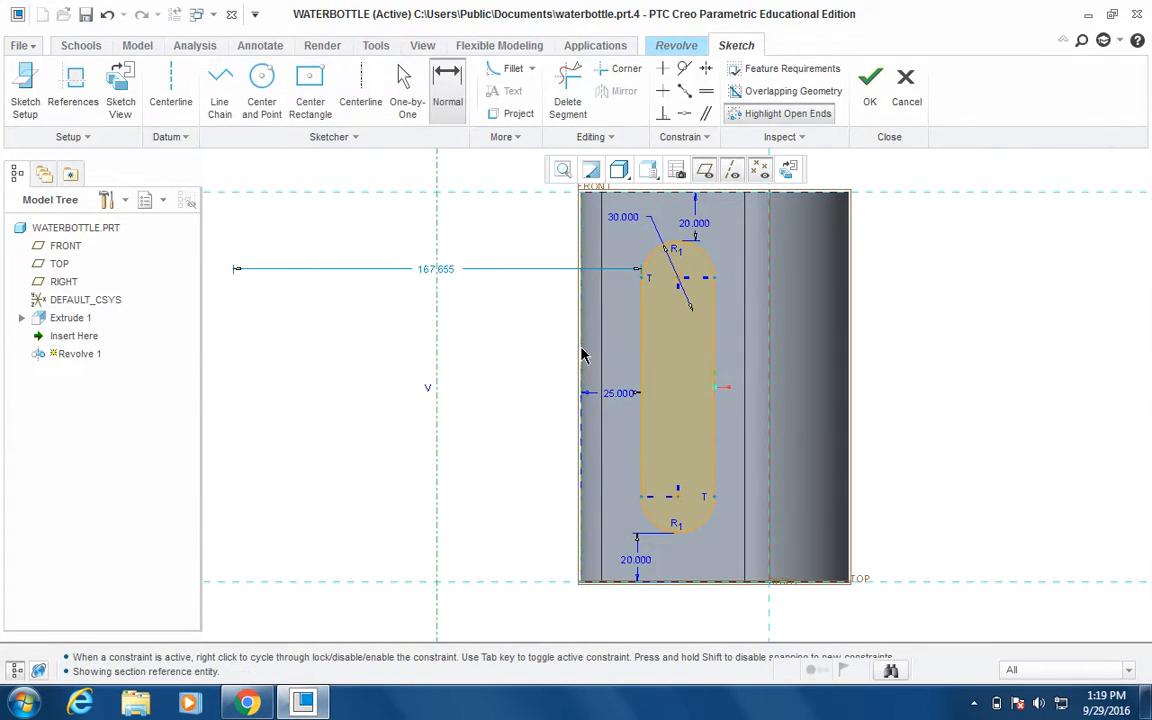
{"action": "left_click", "coordinate": [436, 385]}
{"action": "middle_click", "coordinate": [511, 378]}
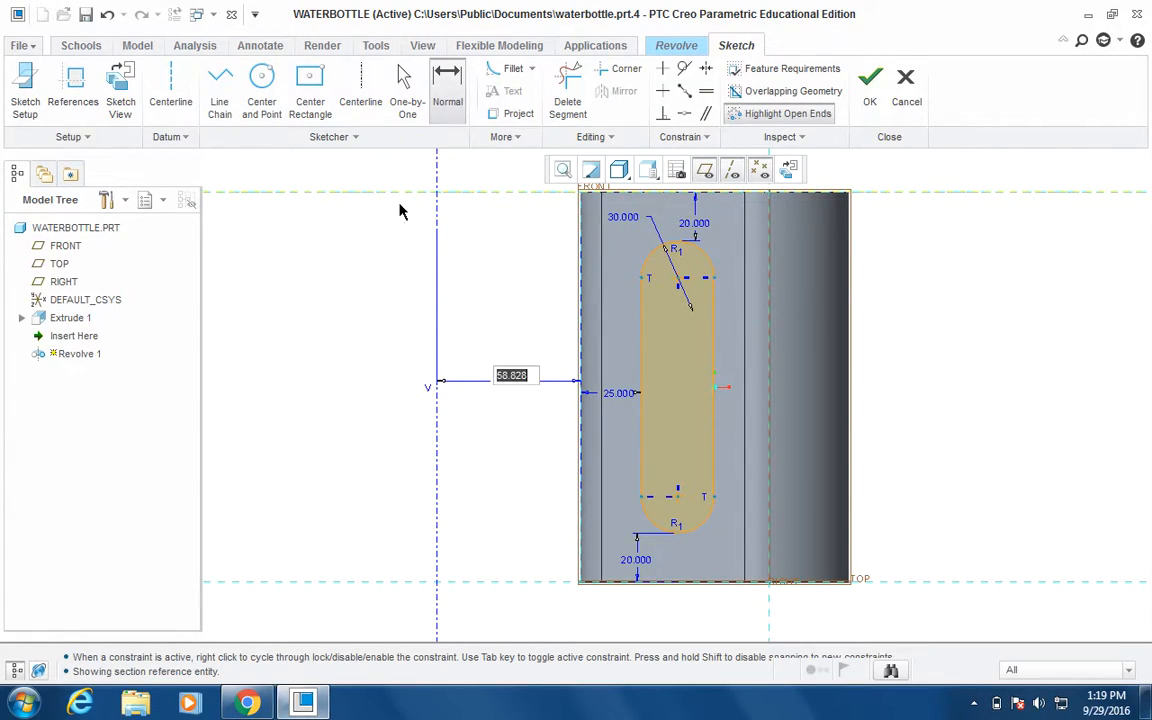
{"action": "type", "text": "30"}
{"action": "key", "text": "Return"}
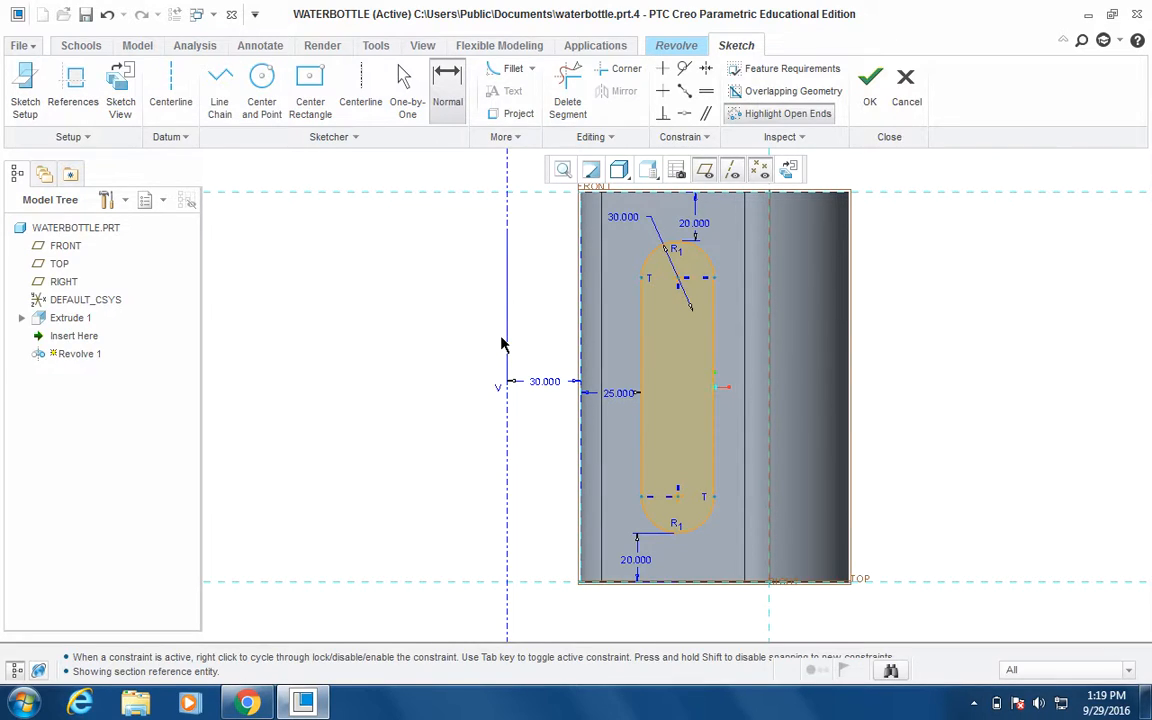
{"action": "left_click", "coordinate": [412, 83]}
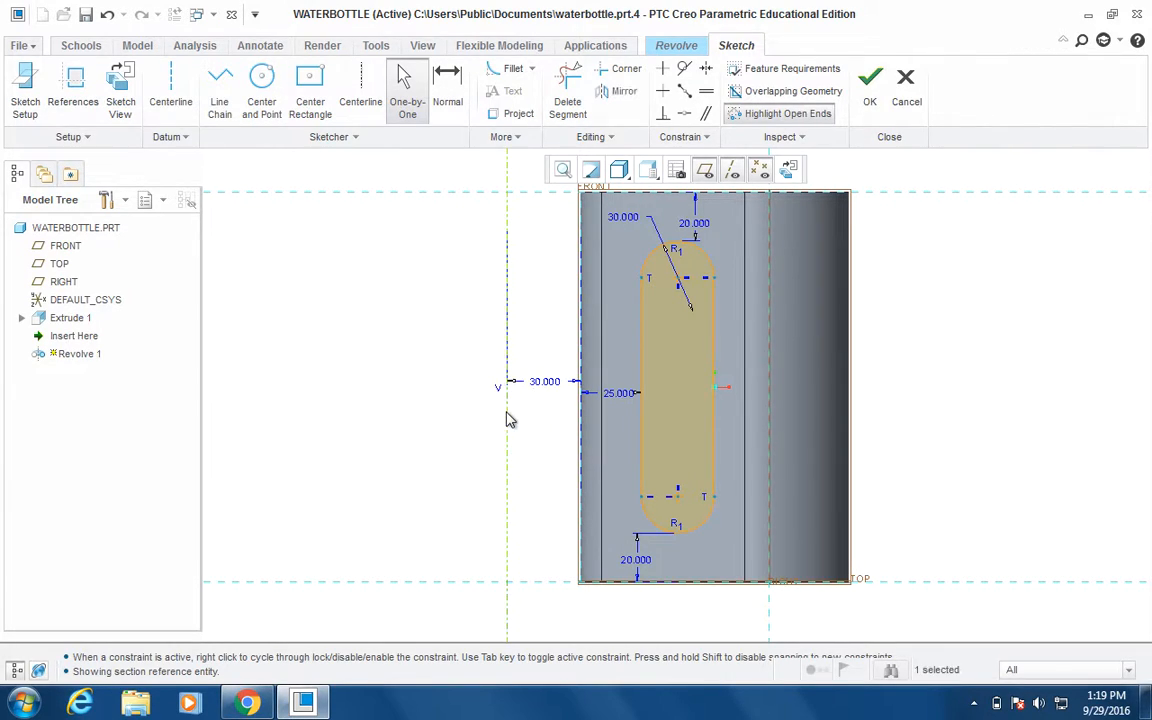
{"action": "right_click", "coordinate": [506, 416]}
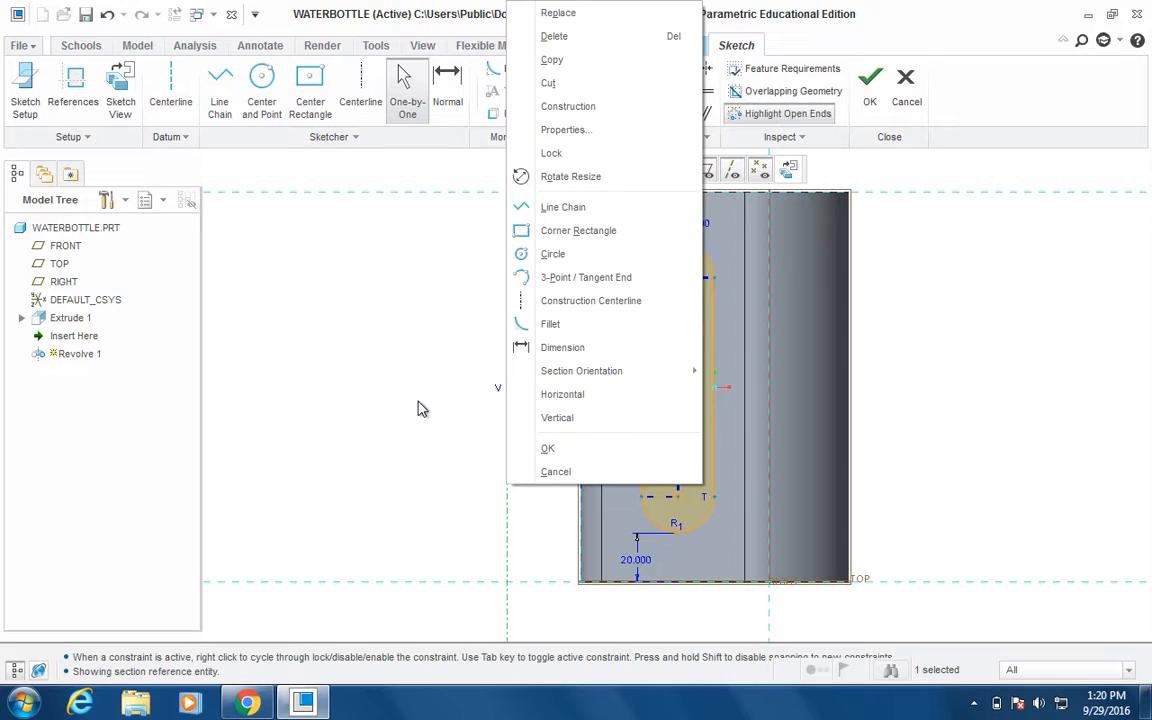
{"action": "left_click", "coordinate": [420, 408]}
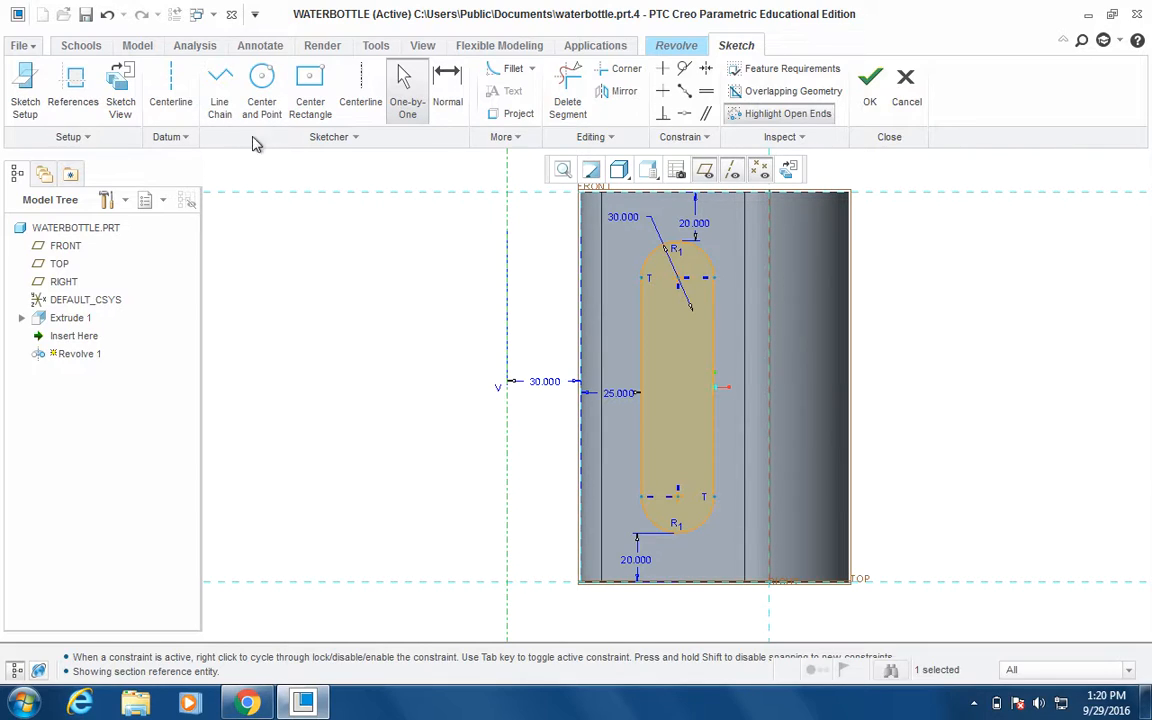
{"action": "left_click", "coordinate": [175, 114]}
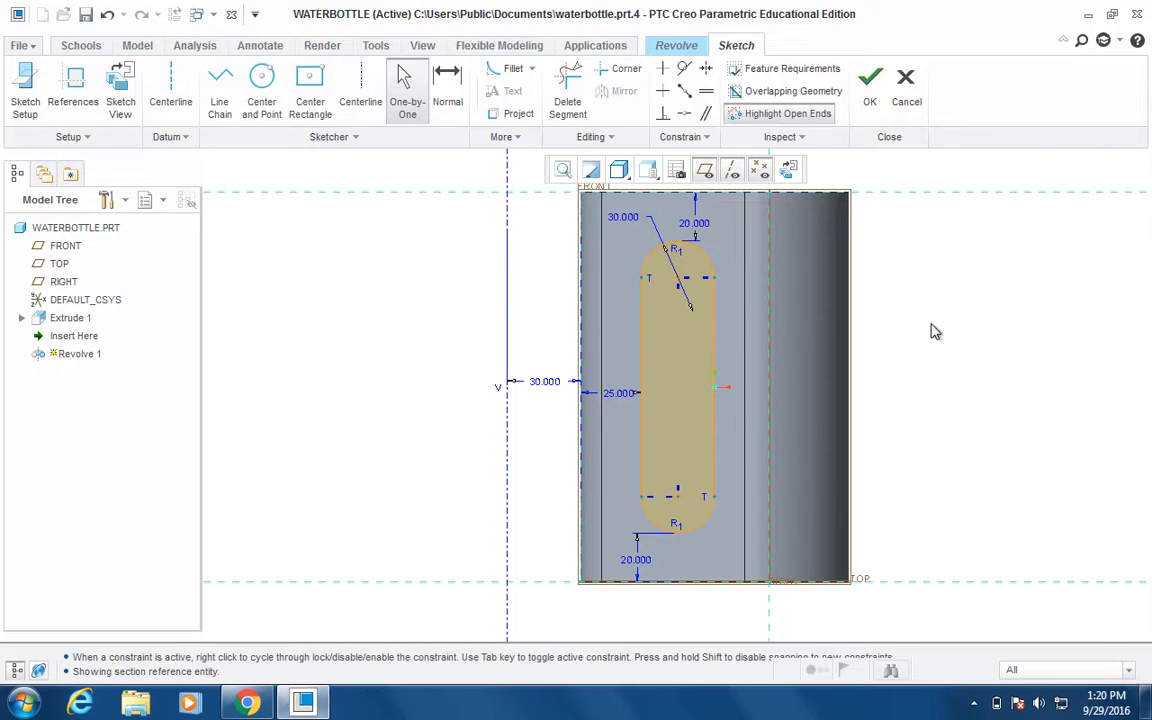
Step: Finish the sketch, complete the Revolve as a 360-degree material-removing cut about the internal centerline, and save the part
{"action": "left_click", "coordinate": [871, 90]}
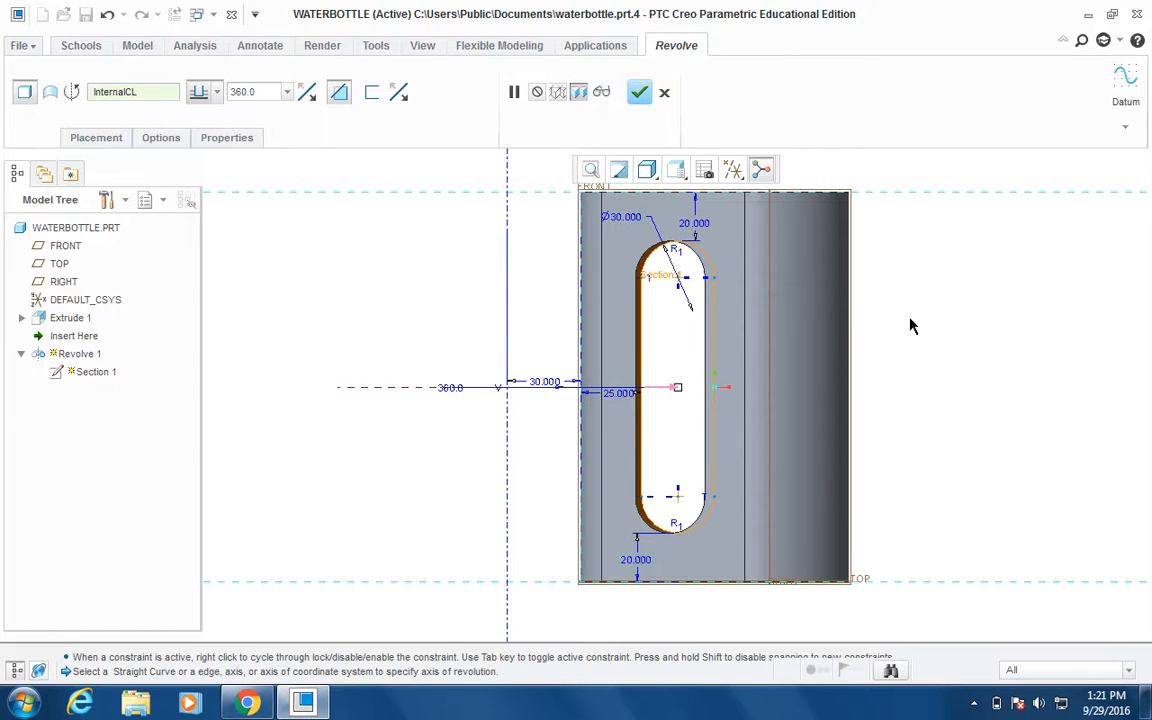
{"action": "scroll", "coordinate": [910, 325], "scroll_direction": "up", "scroll_amount": 1}
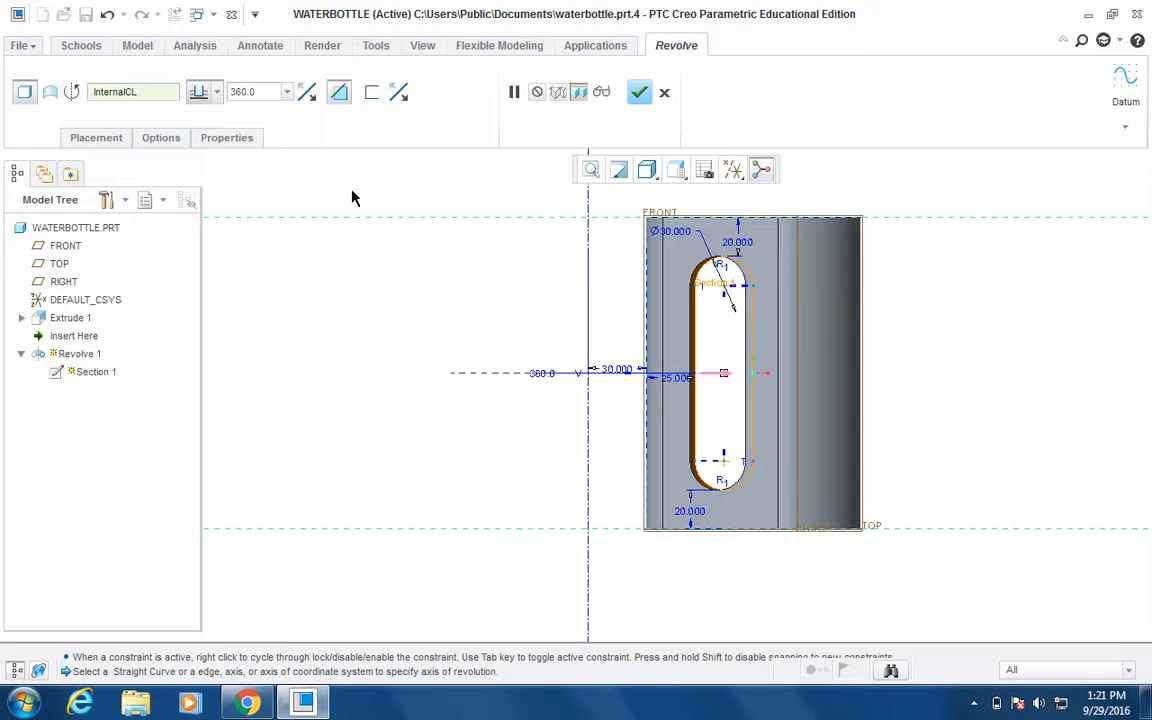
{"action": "left_click", "coordinate": [339, 93]}
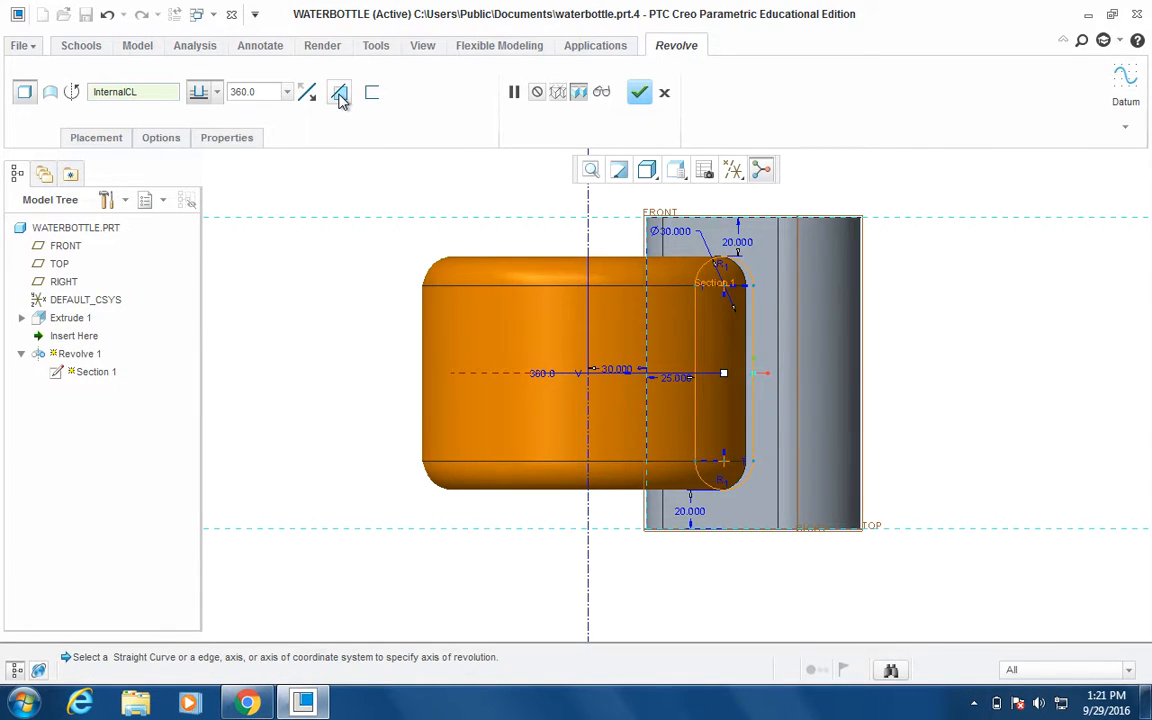
{"action": "left_click", "coordinate": [339, 93]}
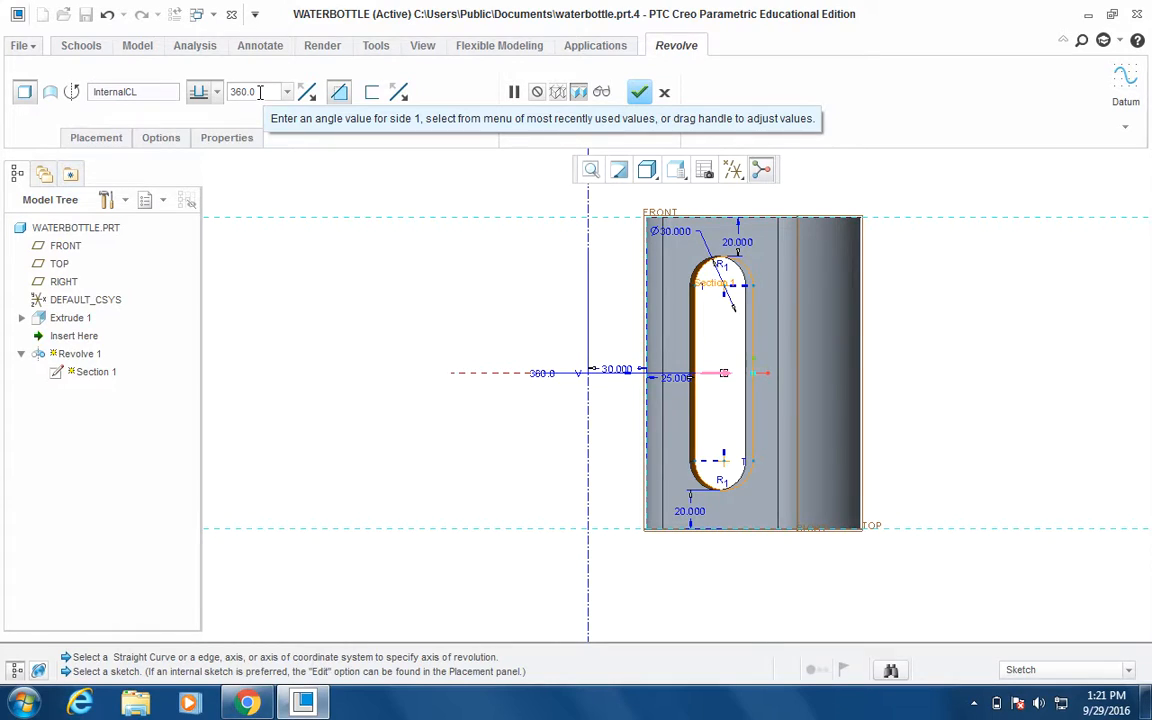
{"action": "left_click", "coordinate": [338, 93]}
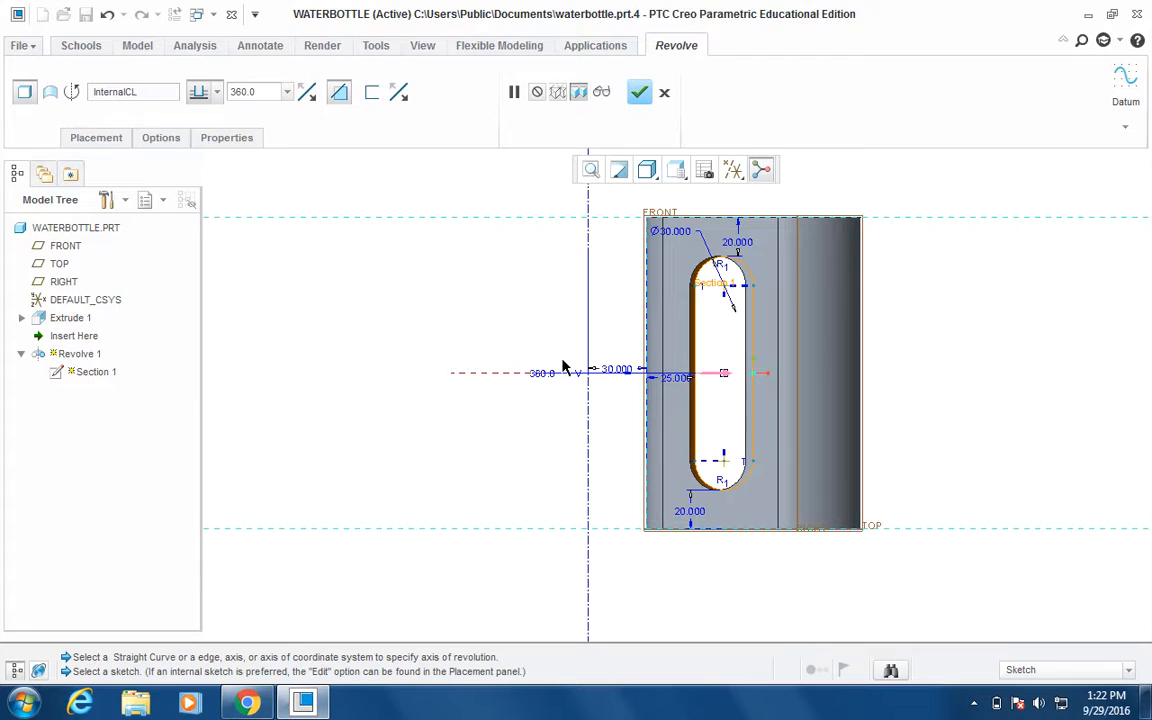
{"action": "left_click", "coordinate": [640, 94]}
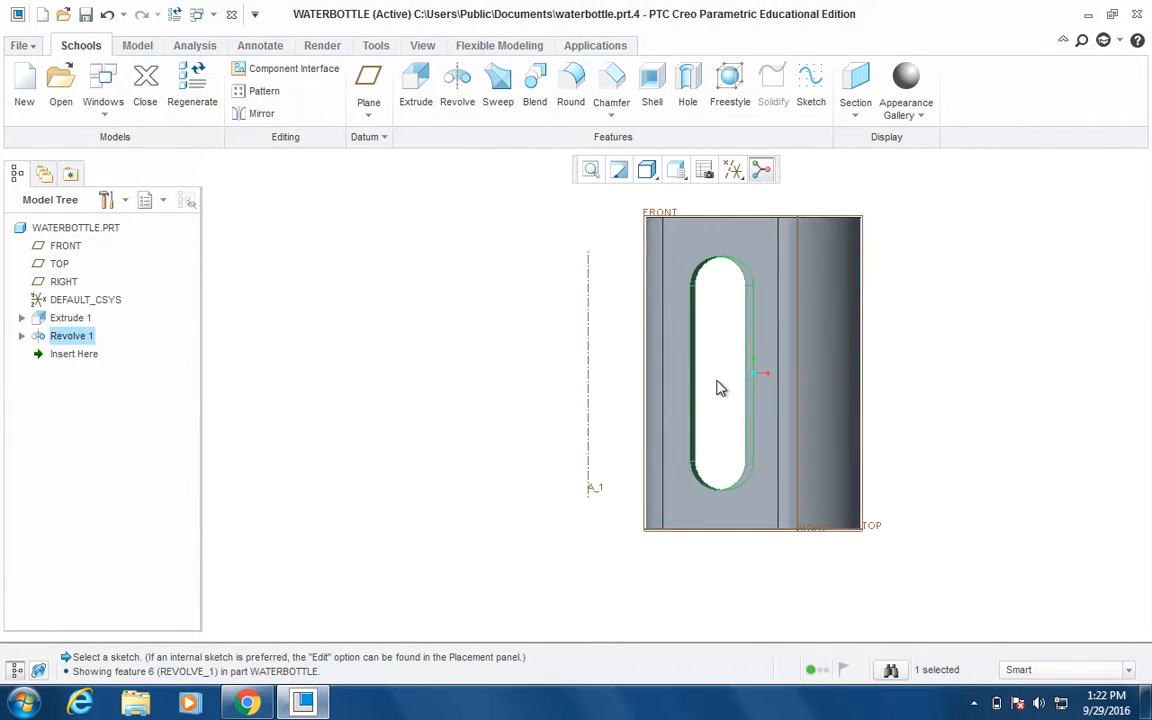
{"action": "left_click", "coordinate": [85, 15]}
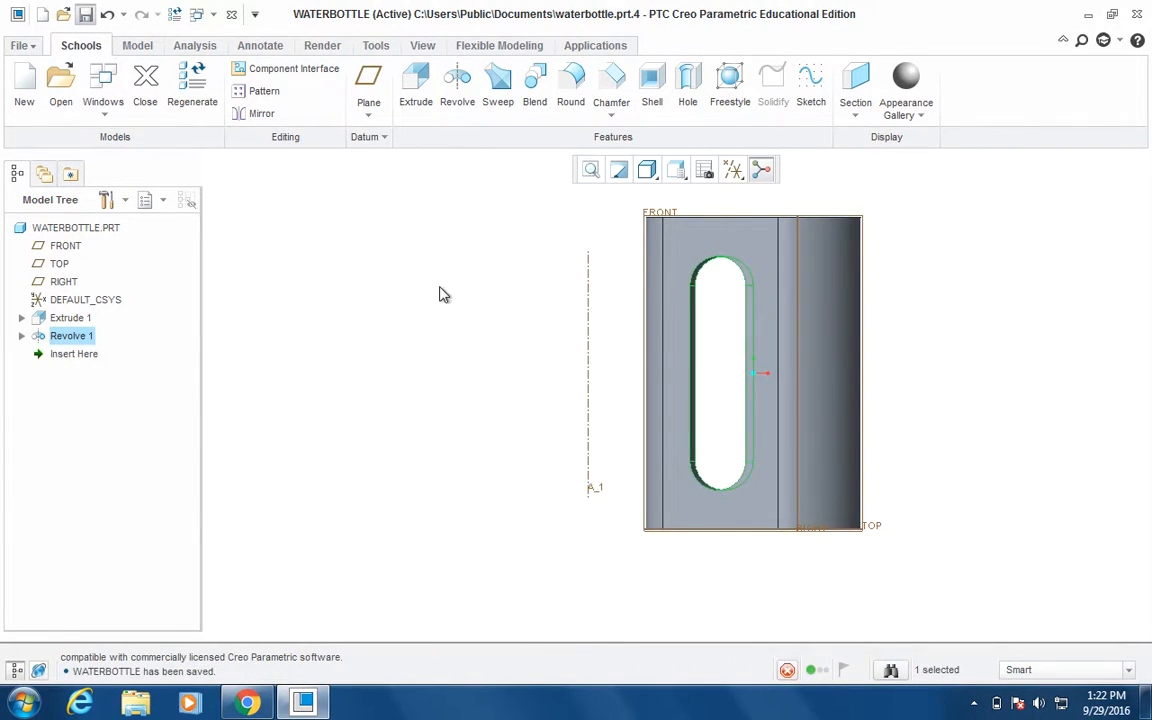
Step: Start a Round and add the handle opening's rim edges on both sides of the bottle to one set
{"action": "mouse_move", "coordinate": [481, 386]}
{"action": "middle_mouse_down"}
{"action": "mouse_move", "coordinate": [483, 459]}
{"action": "mouse_move", "coordinate": [494, 424]}
{"action": "mouse_move", "coordinate": [670, 394]}
{"action": "mouse_move", "coordinate": [594, 417]}
{"action": "mouse_move", "coordinate": [483, 399]}
{"action": "middle_mouse_up"}
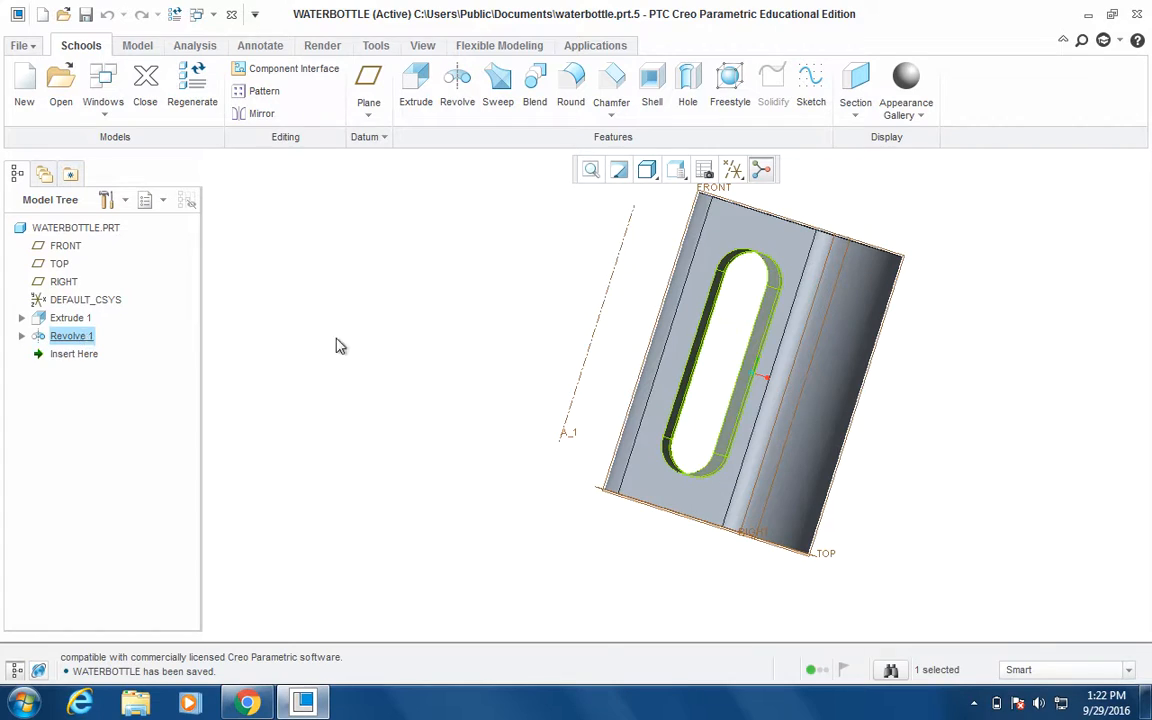
{"action": "middle_click_drag", "start_coordinate": [447, 352], "coordinate": [420, 433]}
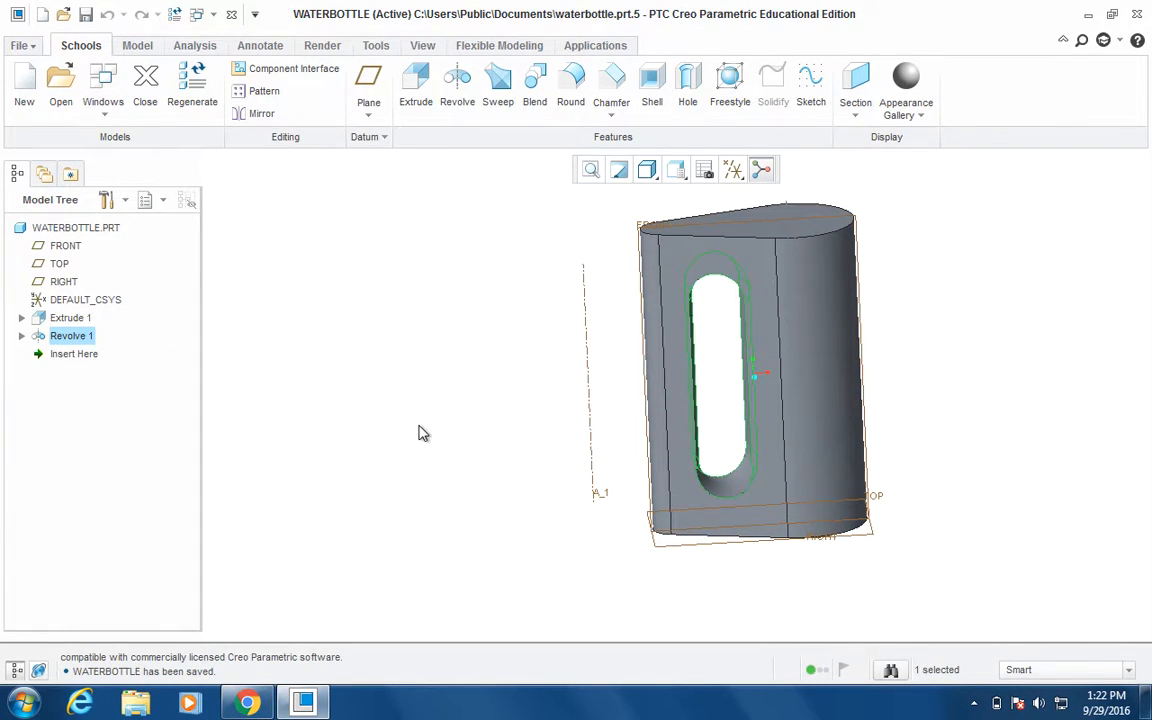
{"action": "middle_click_drag", "start_coordinate": [422, 360], "coordinate": [522, 383]}
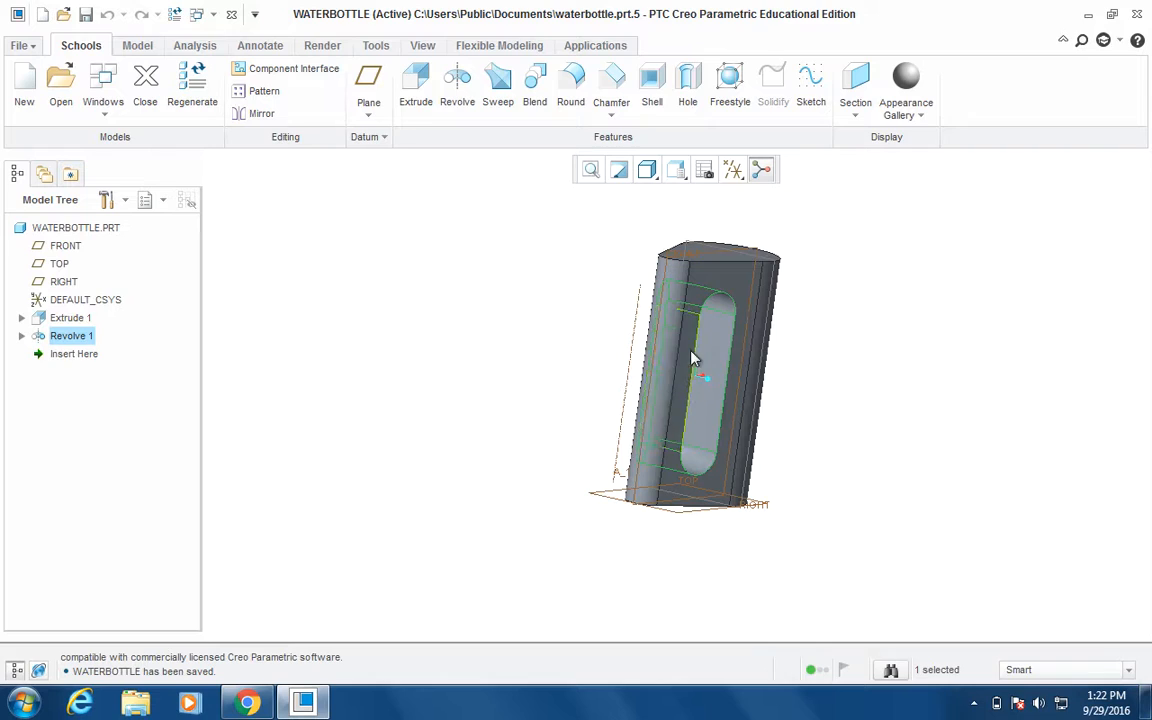
{"action": "middle_click_drag", "start_coordinate": [833, 352], "coordinate": [810, 362]}
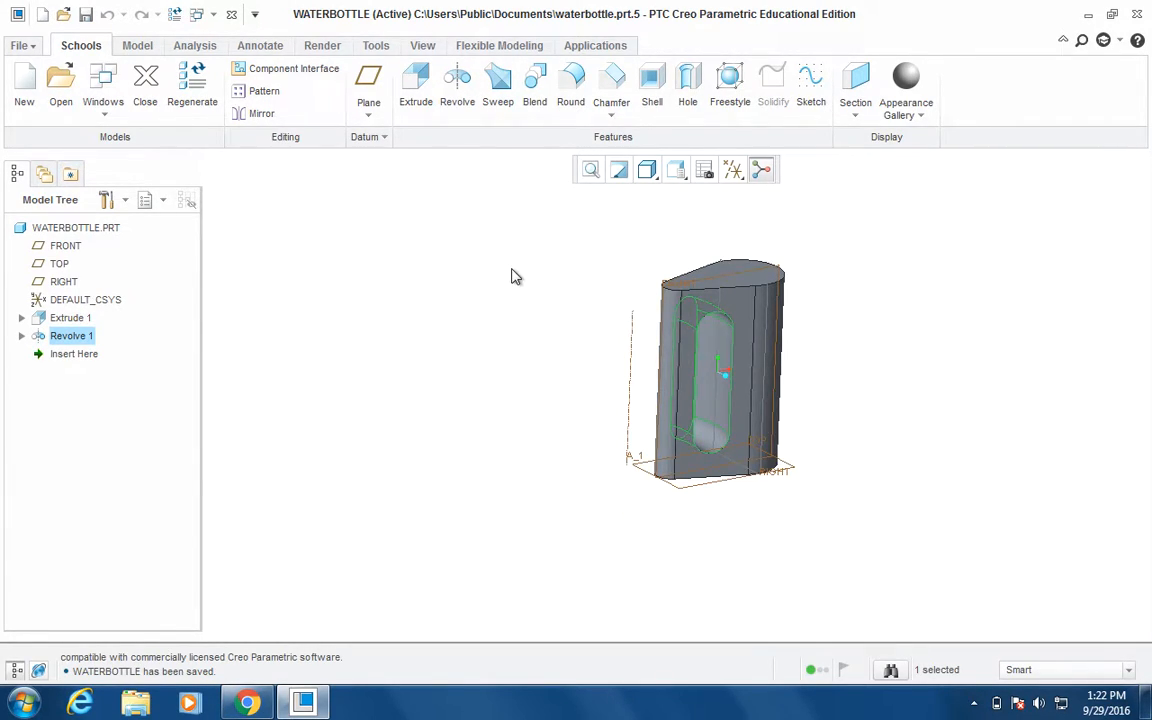
{"action": "left_click", "coordinate": [571, 84]}
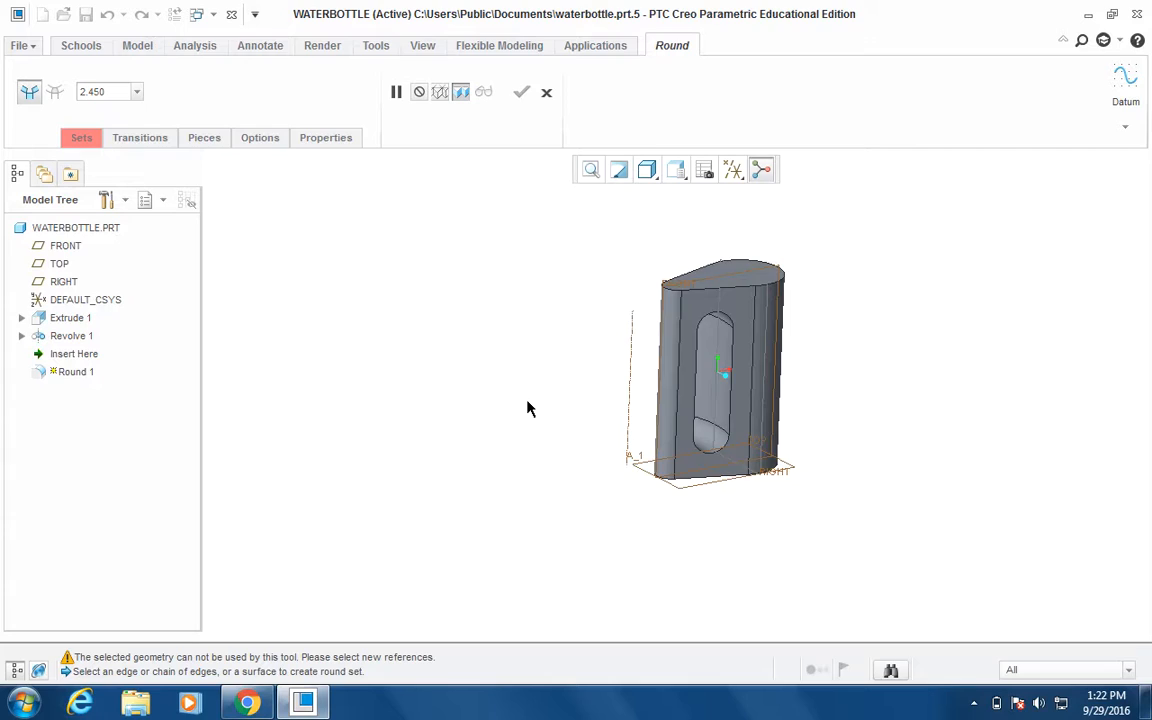
{"action": "scroll", "coordinate": [530, 408], "scroll_direction": "up", "scroll_amount": 2}
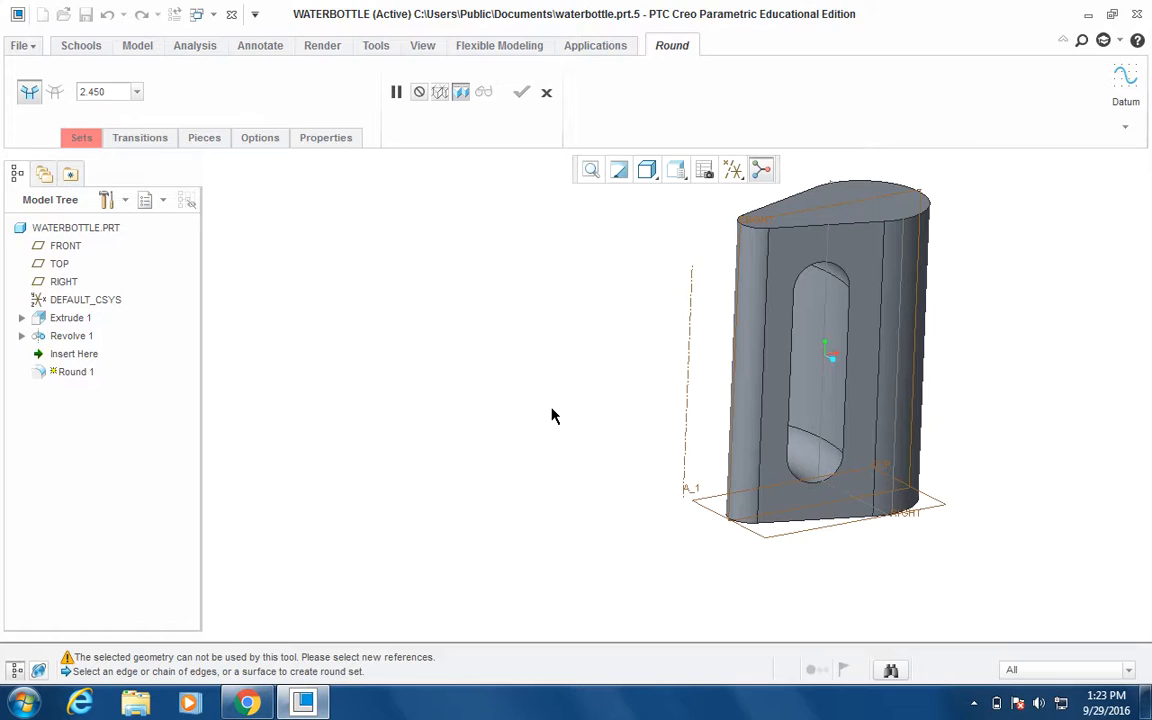
{"action": "left_click", "coordinate": [846, 363]}
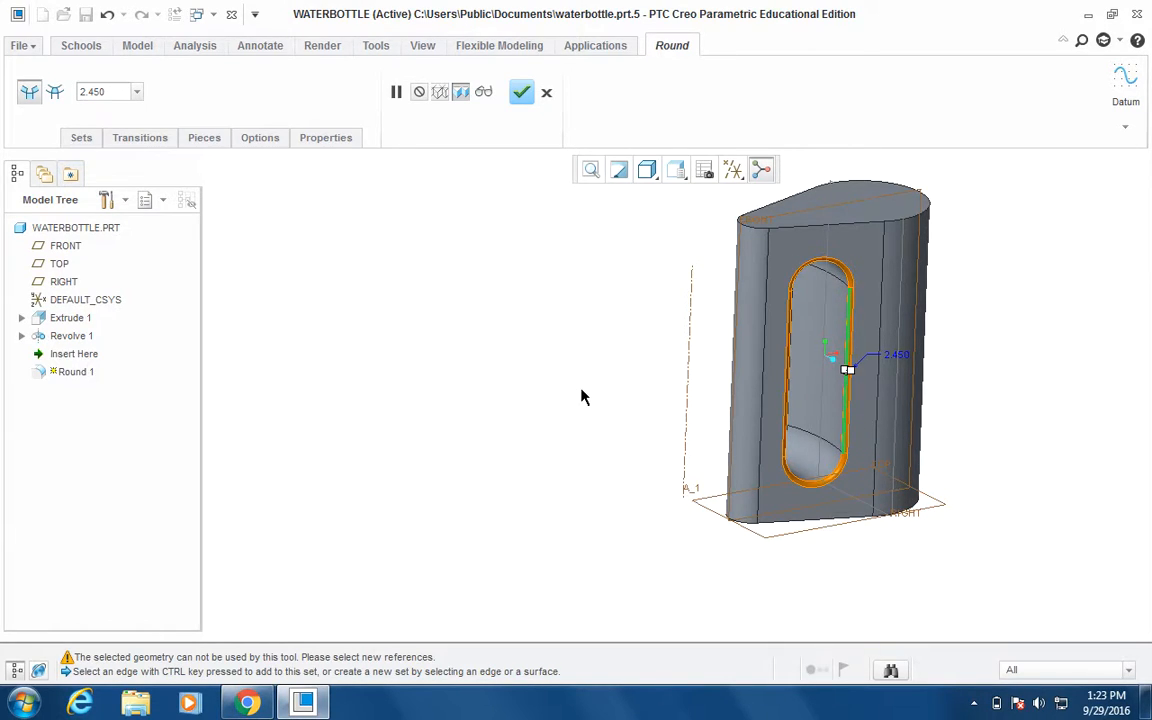
{"action": "middle_click_drag", "start_coordinate": [543, 405], "coordinate": [697, 478]}
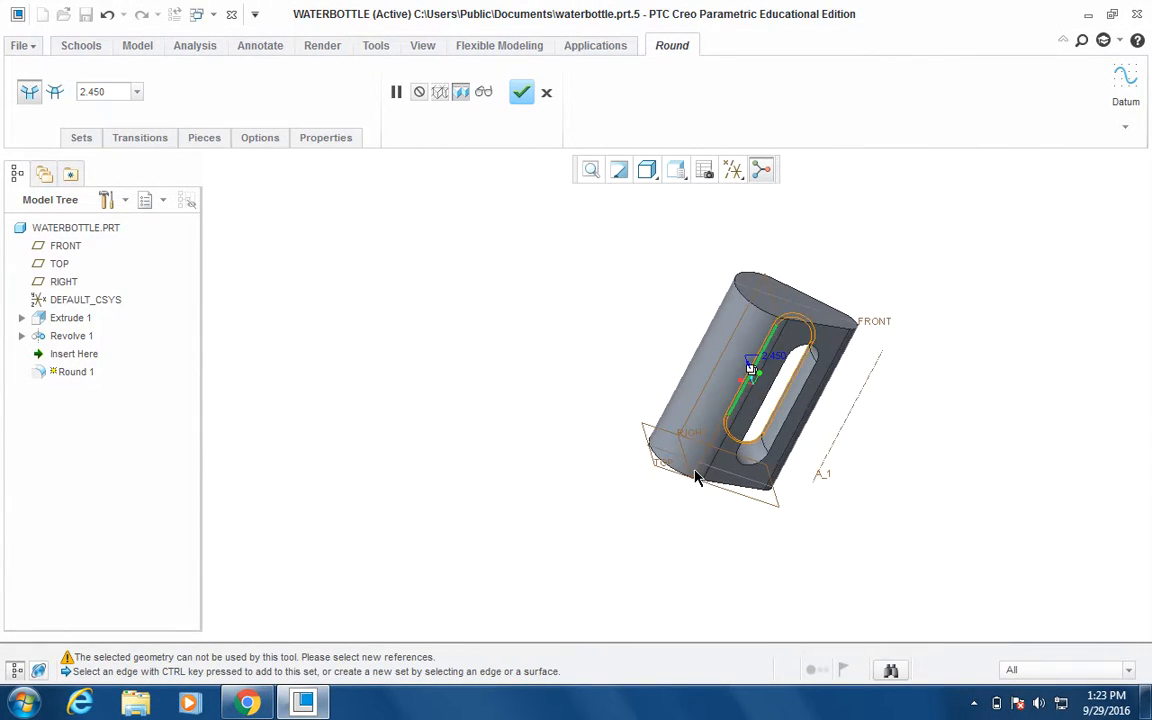
{"action": "scroll", "coordinate": [805, 438], "scroll_direction": "down", "scroll_amount": 4}
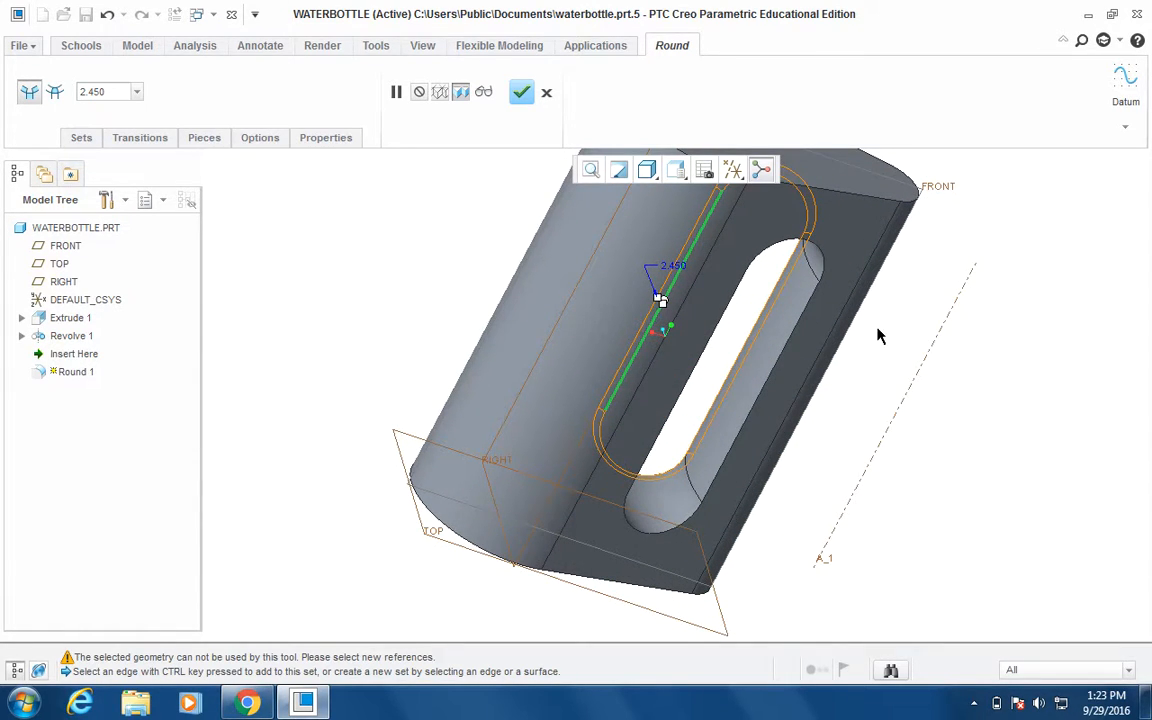
{"action": "left_click", "coordinate": [778, 374], "text": "ctrl"}
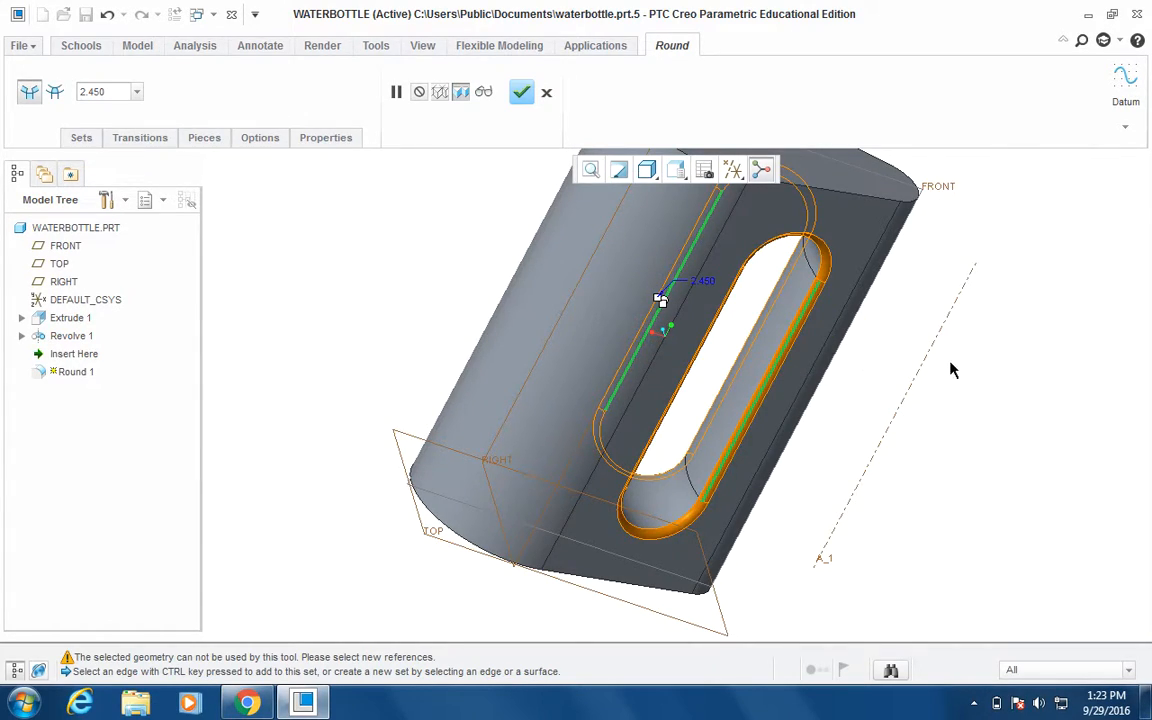
{"action": "mouse_move", "coordinate": [951, 368]}
{"action": "middle_mouse_down"}
{"action": "mouse_move", "coordinate": [887, 363]}
{"action": "mouse_move", "coordinate": [789, 386]}
{"action": "mouse_move", "coordinate": [931, 347]}
{"action": "mouse_move", "coordinate": [789, 360]}
{"action": "mouse_move", "coordinate": [905, 337]}
{"action": "mouse_move", "coordinate": [928, 336]}
{"action": "mouse_move", "coordinate": [830, 358]}
{"action": "mouse_move", "coordinate": [944, 357]}
{"action": "middle_mouse_up"}
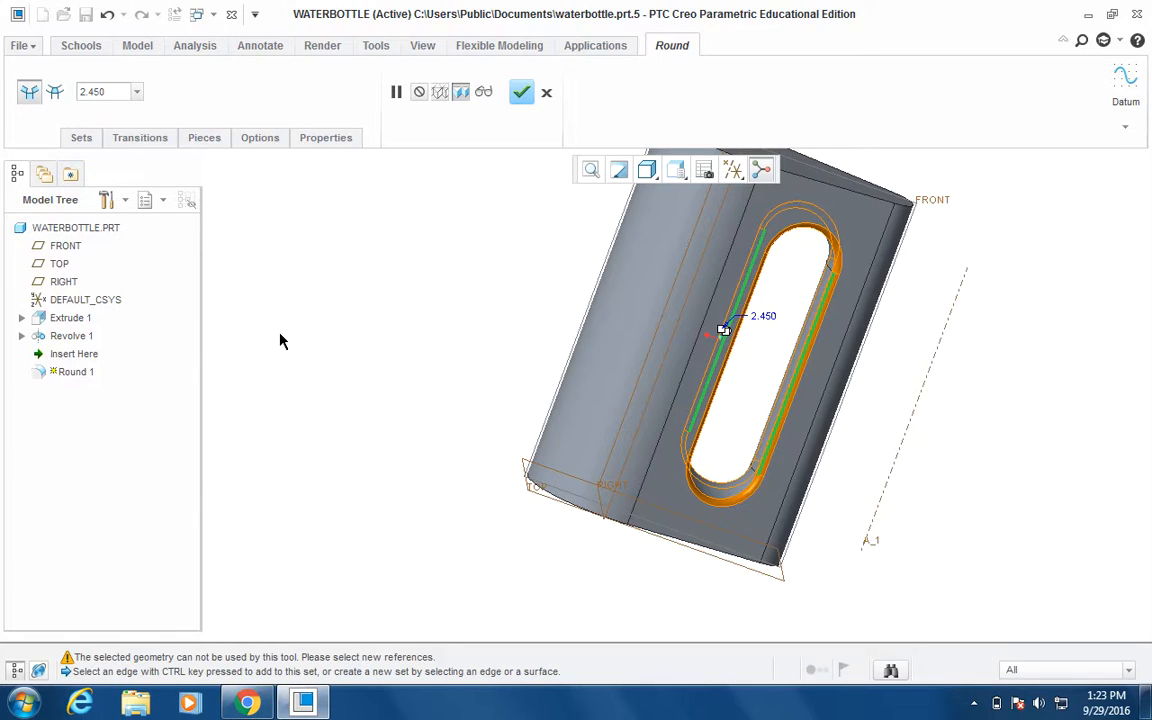
Step: Set the round radius to 8, complete the round on both handle rims, and save the part
{"action": "double_click", "coordinate": [113, 91]}
{"action": "type", "text": "8"}
{"action": "key", "text": "Return"}
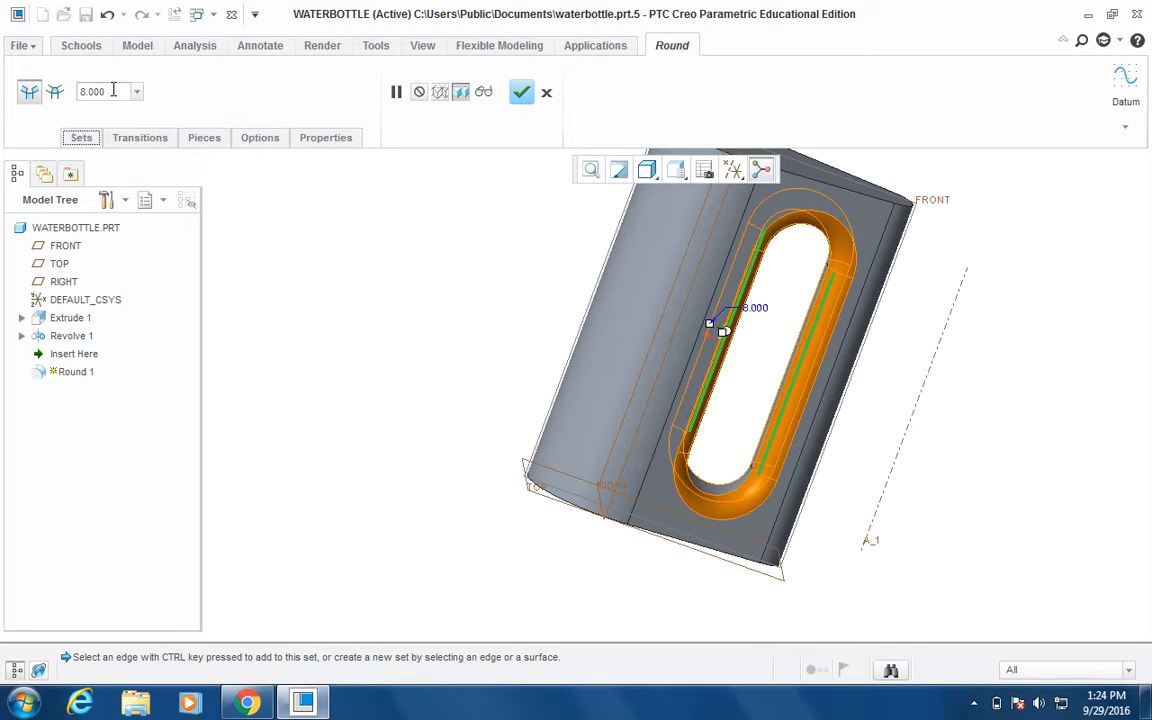
{"action": "middle_click_drag", "start_coordinate": [1006, 378], "coordinate": [843, 386]}
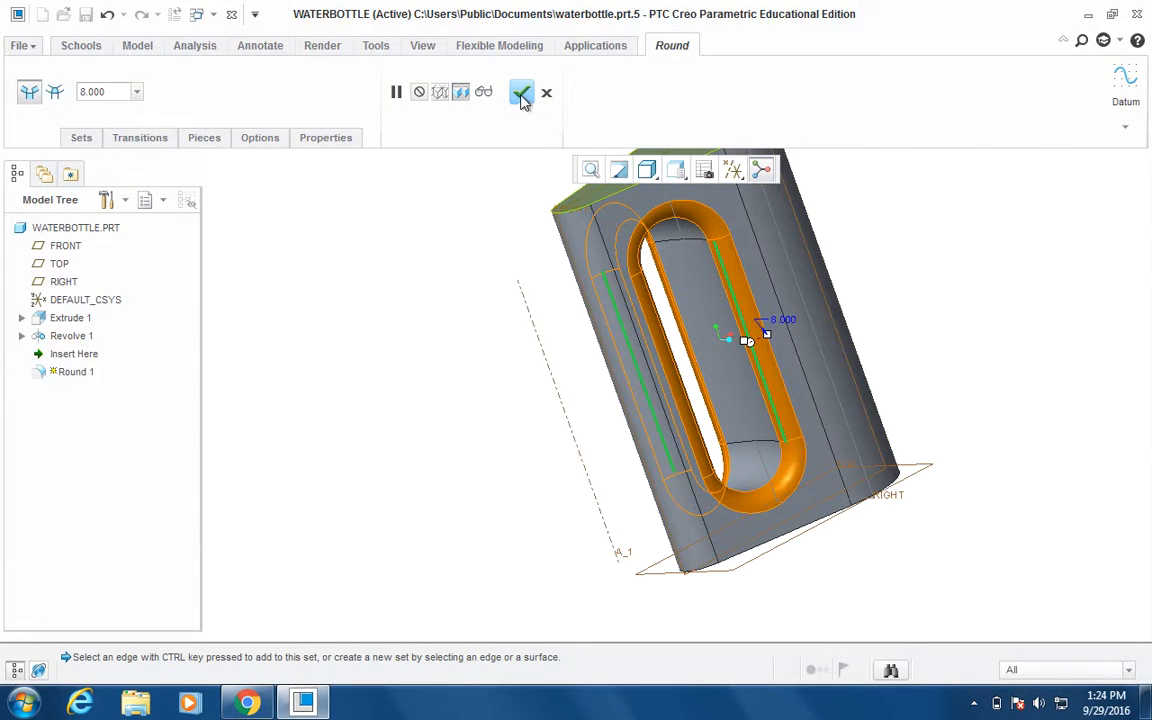
{"action": "left_click", "coordinate": [521, 95]}
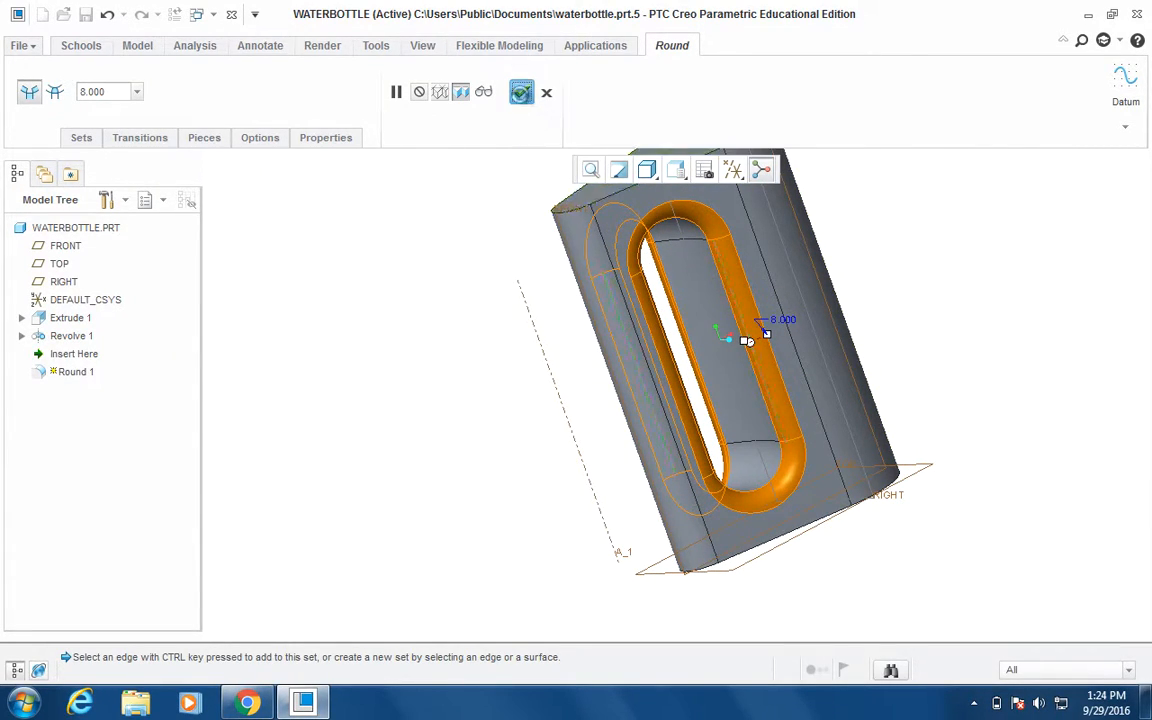
{"action": "middle_click_drag", "start_coordinate": [425, 390], "coordinate": [530, 405]}
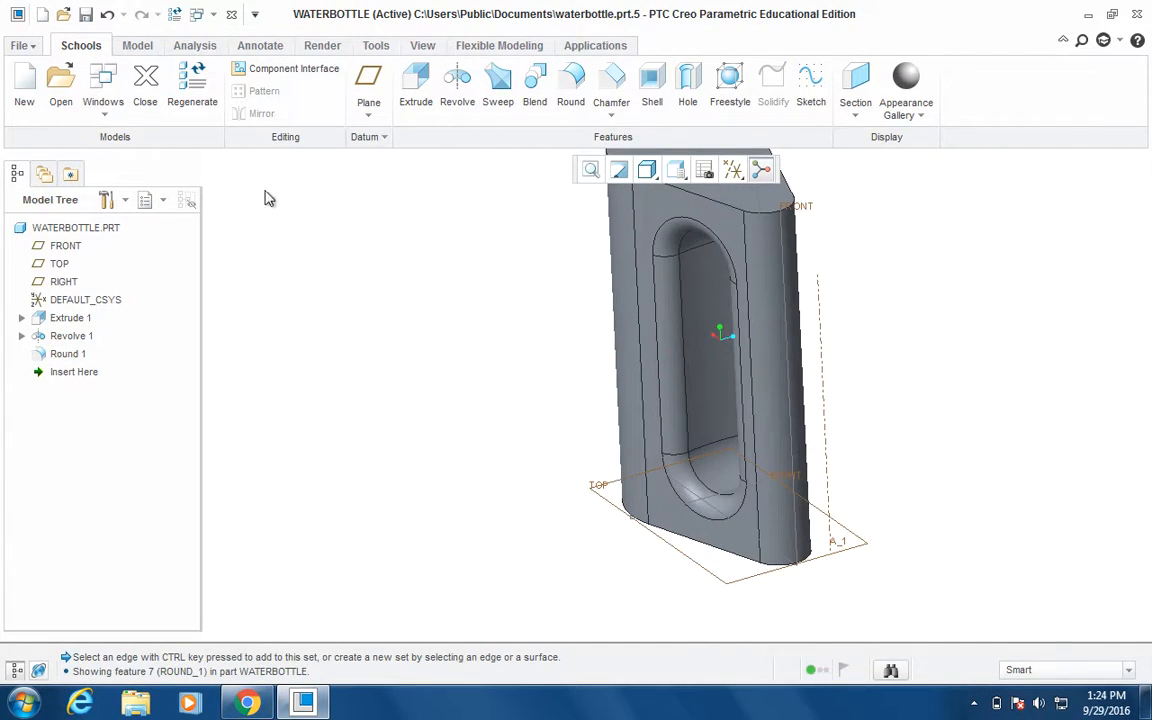
{"action": "left_click", "coordinate": [85, 14]}
Step: Inspect the rounded handle opening from the front, from close up and from above
{"action": "middle_click_drag", "start_coordinate": [864, 355], "coordinate": [775, 358]}
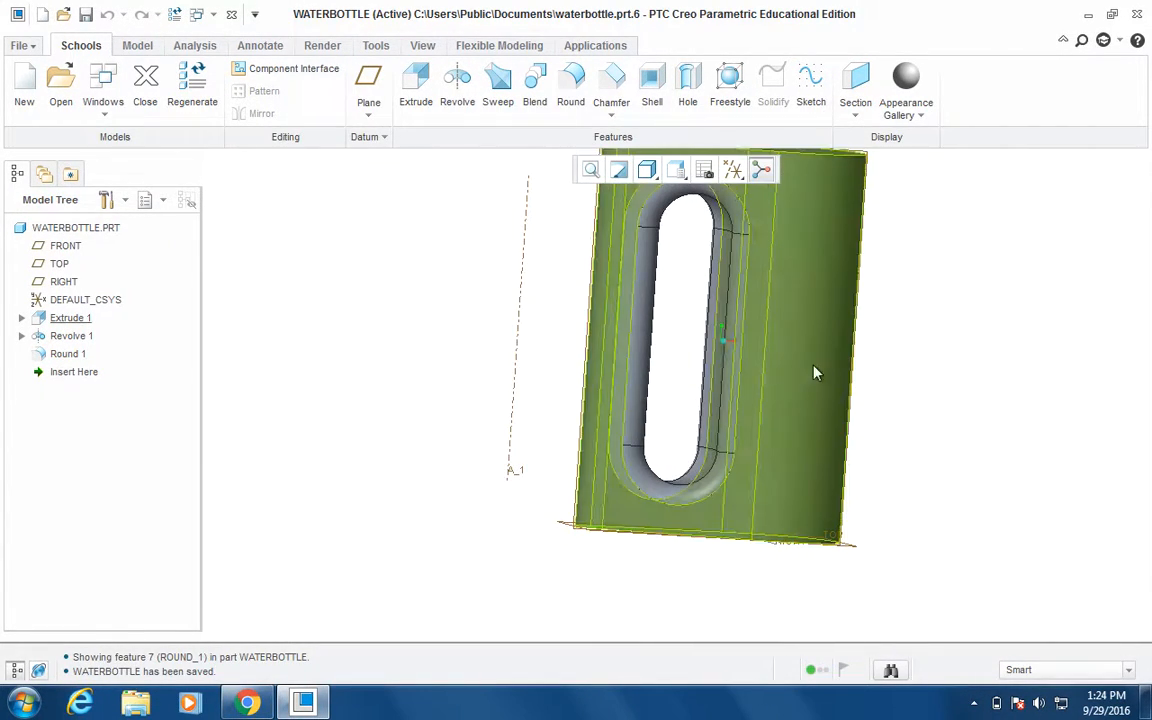
{"action": "scroll", "coordinate": [846, 367], "scroll_direction": "up", "scroll_amount": 3}
{"action": "scroll", "coordinate": [893, 335], "scroll_direction": "down", "scroll_amount": 4}
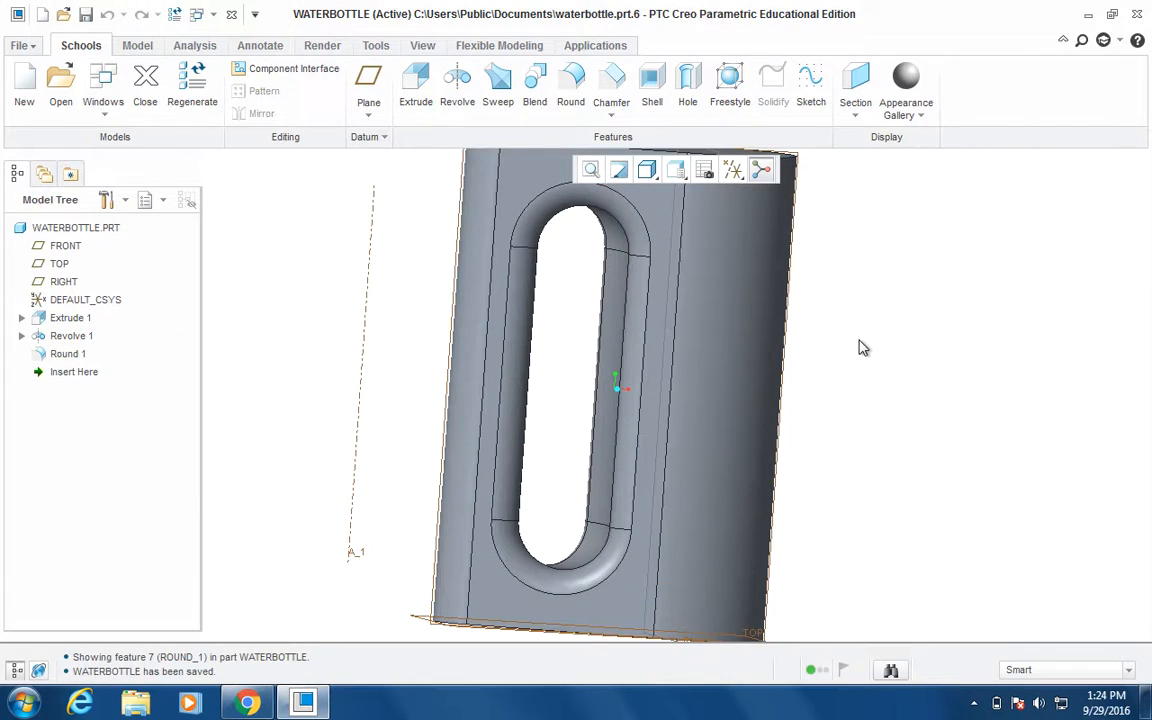
{"action": "scroll", "coordinate": [872, 366], "scroll_direction": "up", "scroll_amount": 2}
{"action": "mouse_move", "coordinate": [872, 365]}
{"action": "middle_mouse_down"}
{"action": "mouse_move", "coordinate": [877, 401]}
{"action": "mouse_move", "coordinate": [859, 432]}
{"action": "mouse_move", "coordinate": [878, 471]}
{"action": "mouse_move", "coordinate": [872, 360]}
{"action": "middle_mouse_up"}
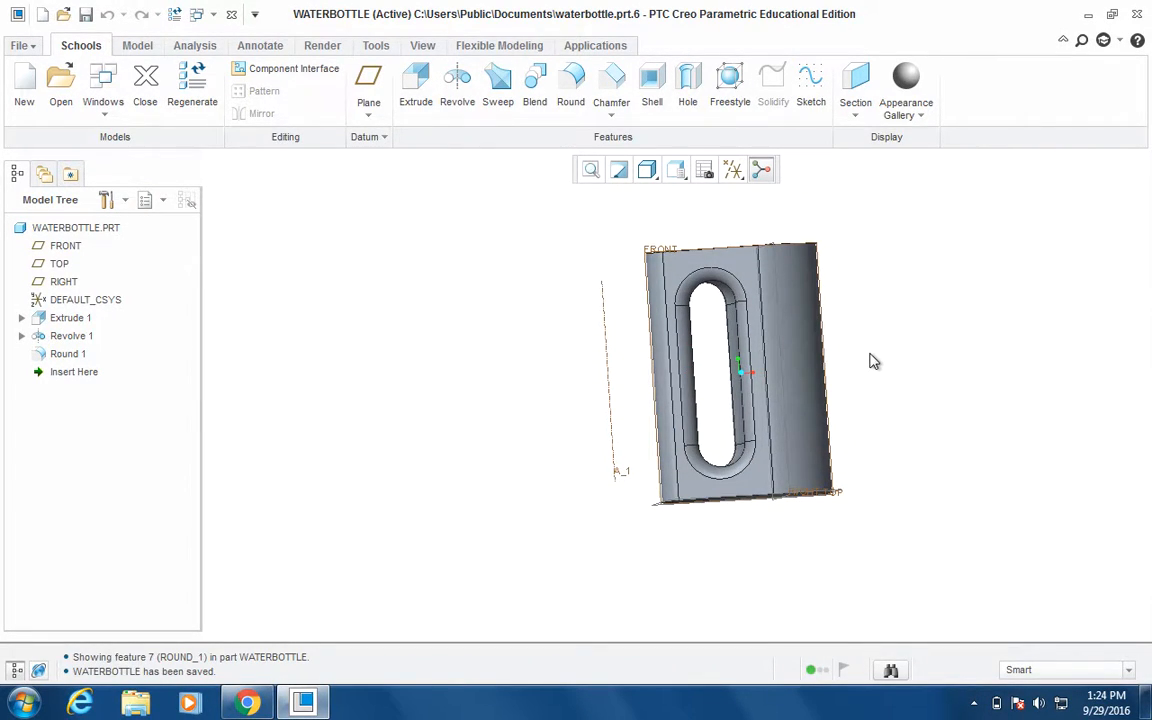
{"action": "scroll", "coordinate": [865, 309], "scroll_direction": "down", "scroll_amount": 2}
{"action": "middle_click_drag", "start_coordinate": [865, 309], "coordinate": [828, 257]}
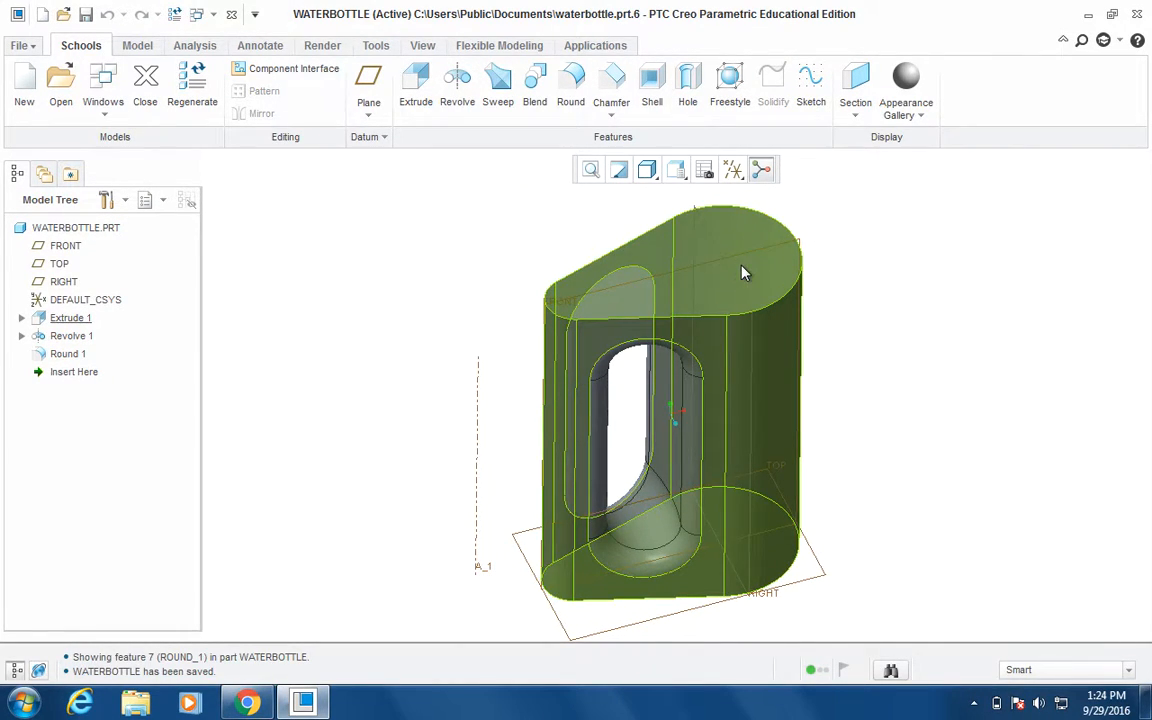